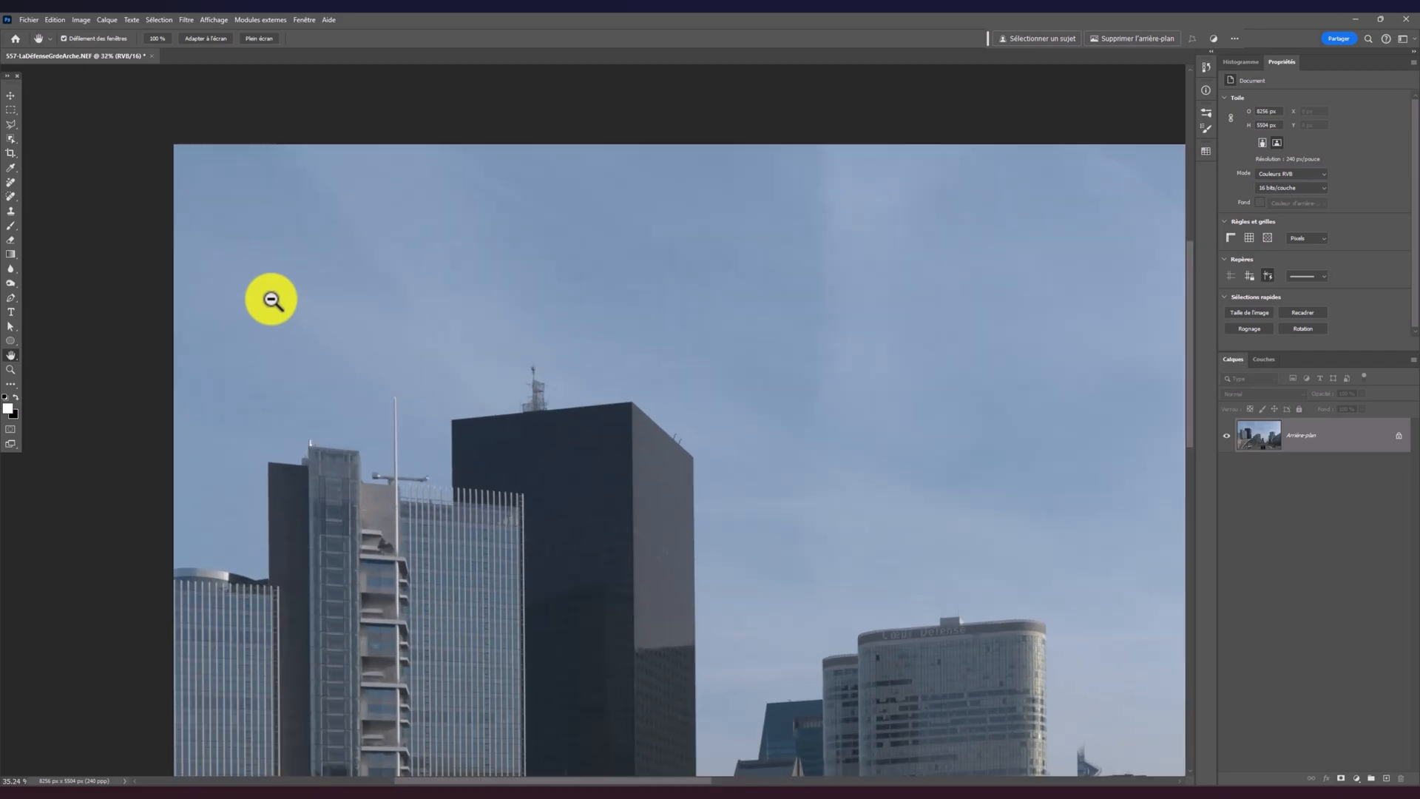
Inspect the sky over the skyline at close range for dust spots, from the left-hand buildings across to the right edge
{"action": "left_click_drag", "start_coordinate": [828, 436], "coordinate": [770, 345]}
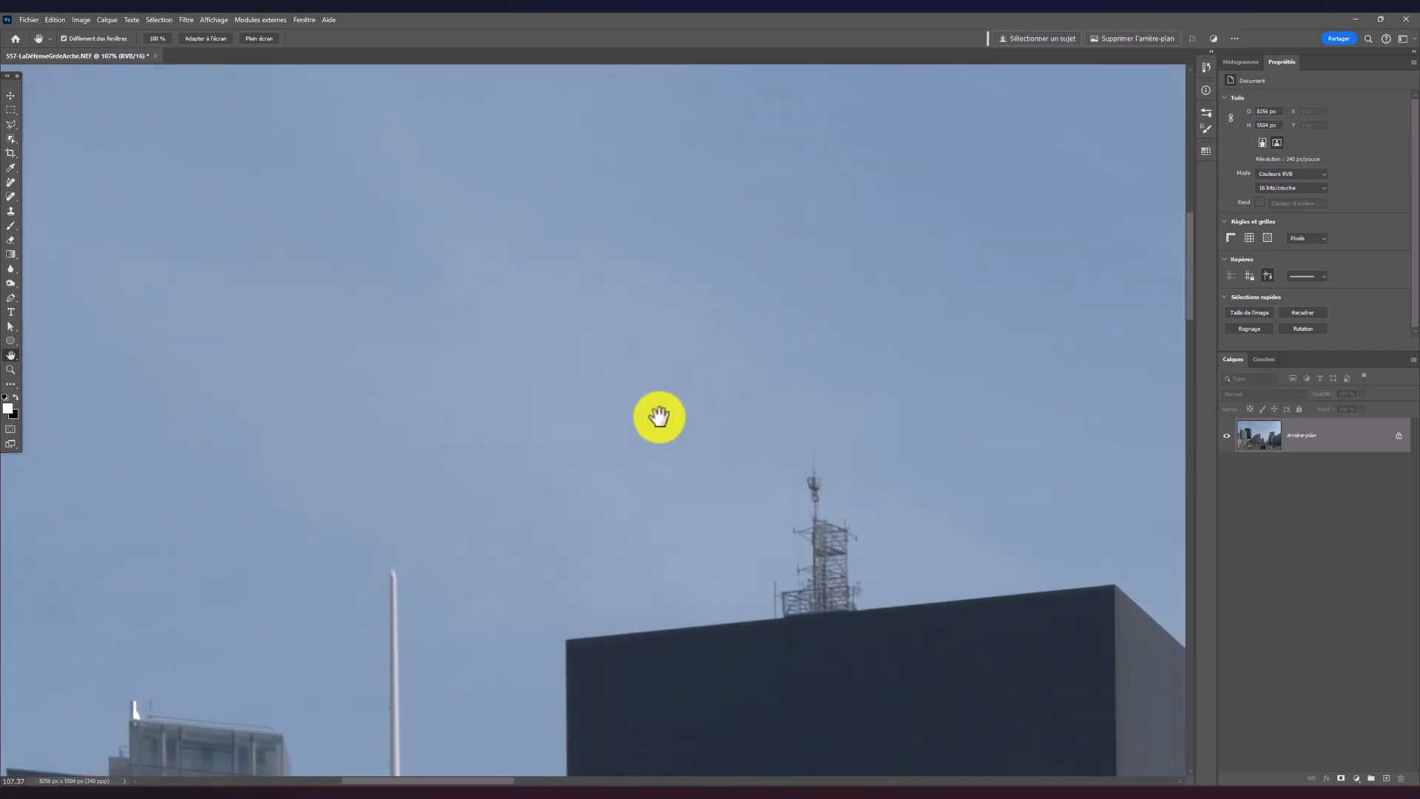
{"action": "left_click_drag", "start_coordinate": [658, 421], "coordinate": [716, 504]}
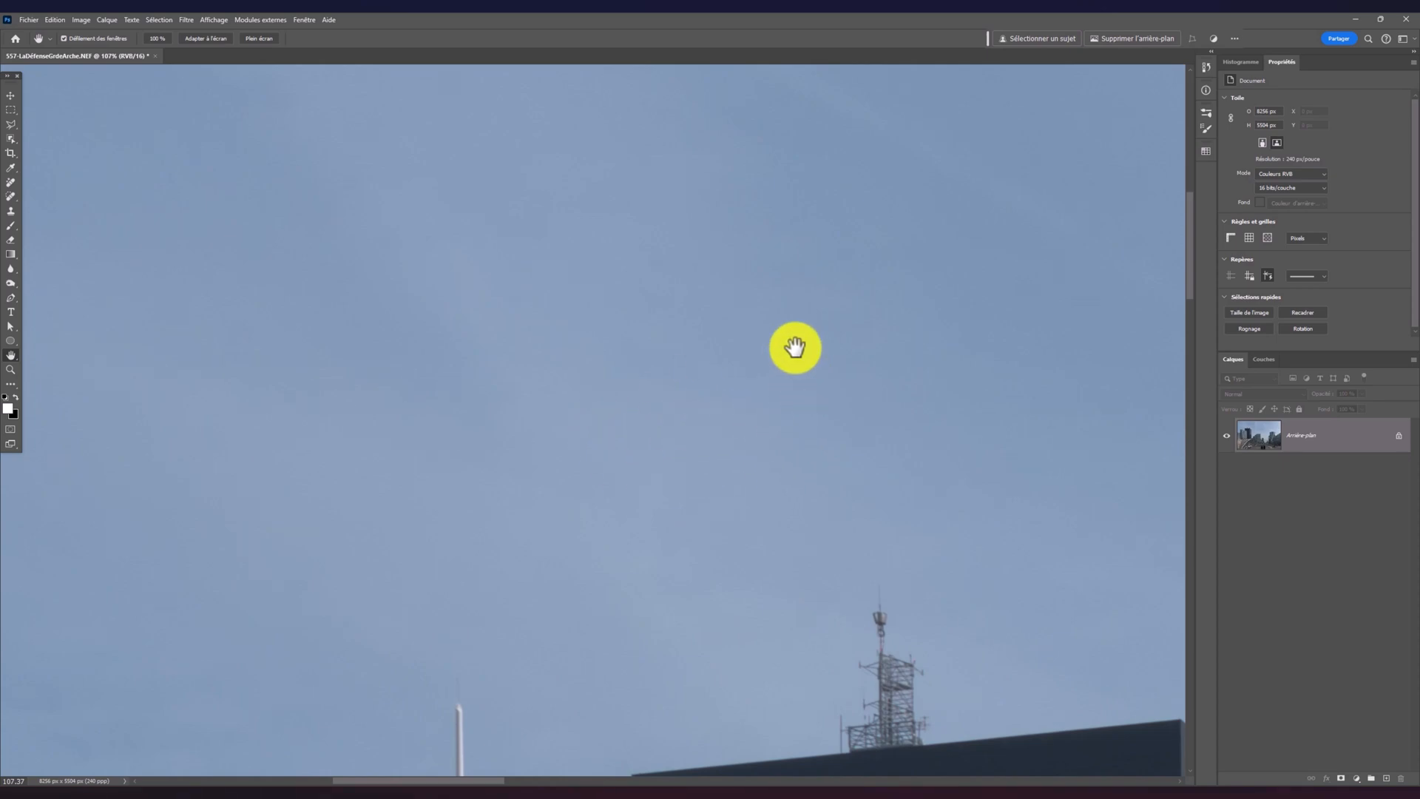
{"action": "scroll", "coordinate": [795, 383], "scroll_direction": "down", "scroll_amount": 3}
{"action": "left_click_drag", "start_coordinate": [753, 376], "coordinate": [804, 528]}
{"action": "left_click_drag", "start_coordinate": [881, 459], "coordinate": [912, 475]}
{"action": "left_click_drag", "start_coordinate": [816, 420], "coordinate": [701, 382]}
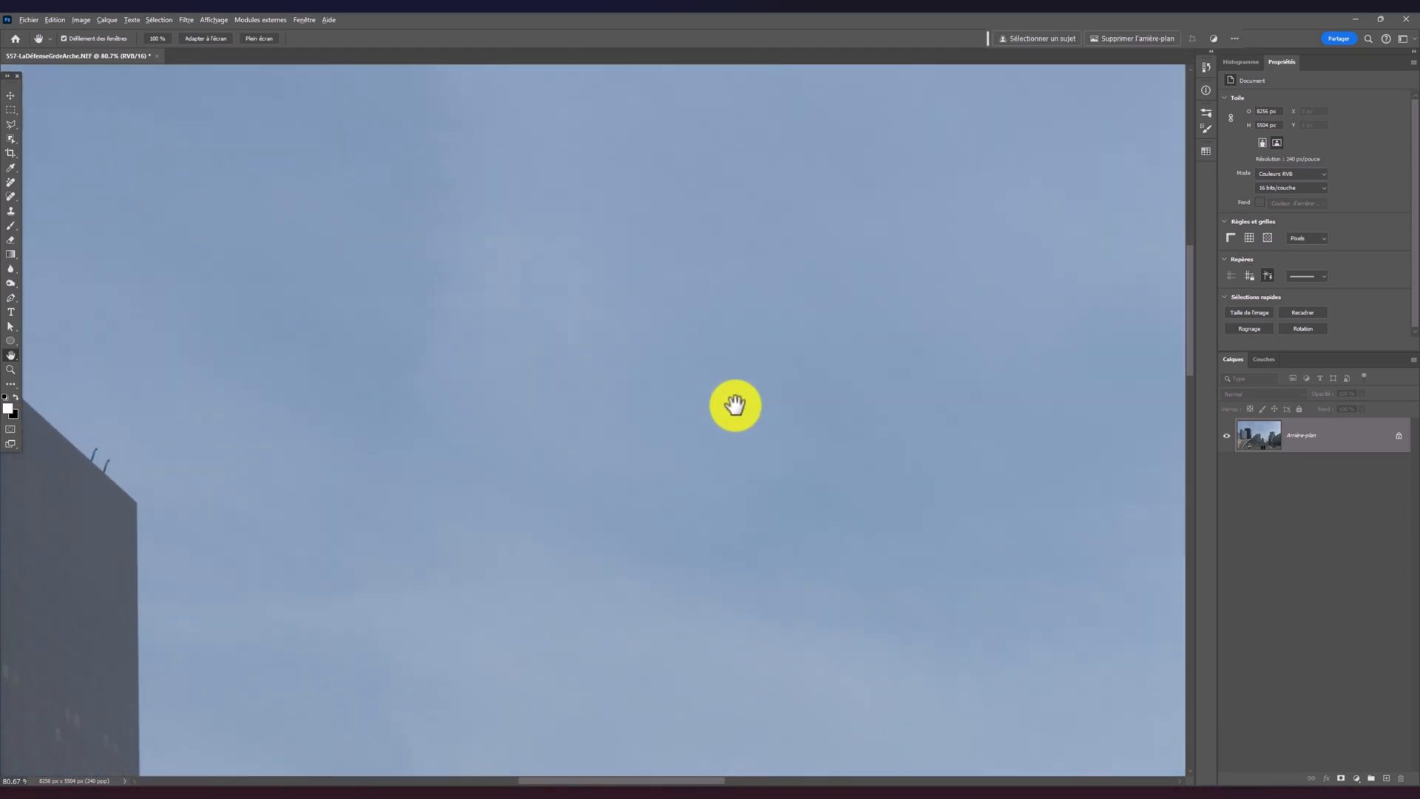
{"action": "scroll", "coordinate": [735, 405], "scroll_direction": "down", "scroll_amount": 5}
{"action": "left_click_drag", "start_coordinate": [817, 435], "coordinate": [606, 463]}
{"action": "left_click_drag", "start_coordinate": [764, 370], "coordinate": [759, 457]}
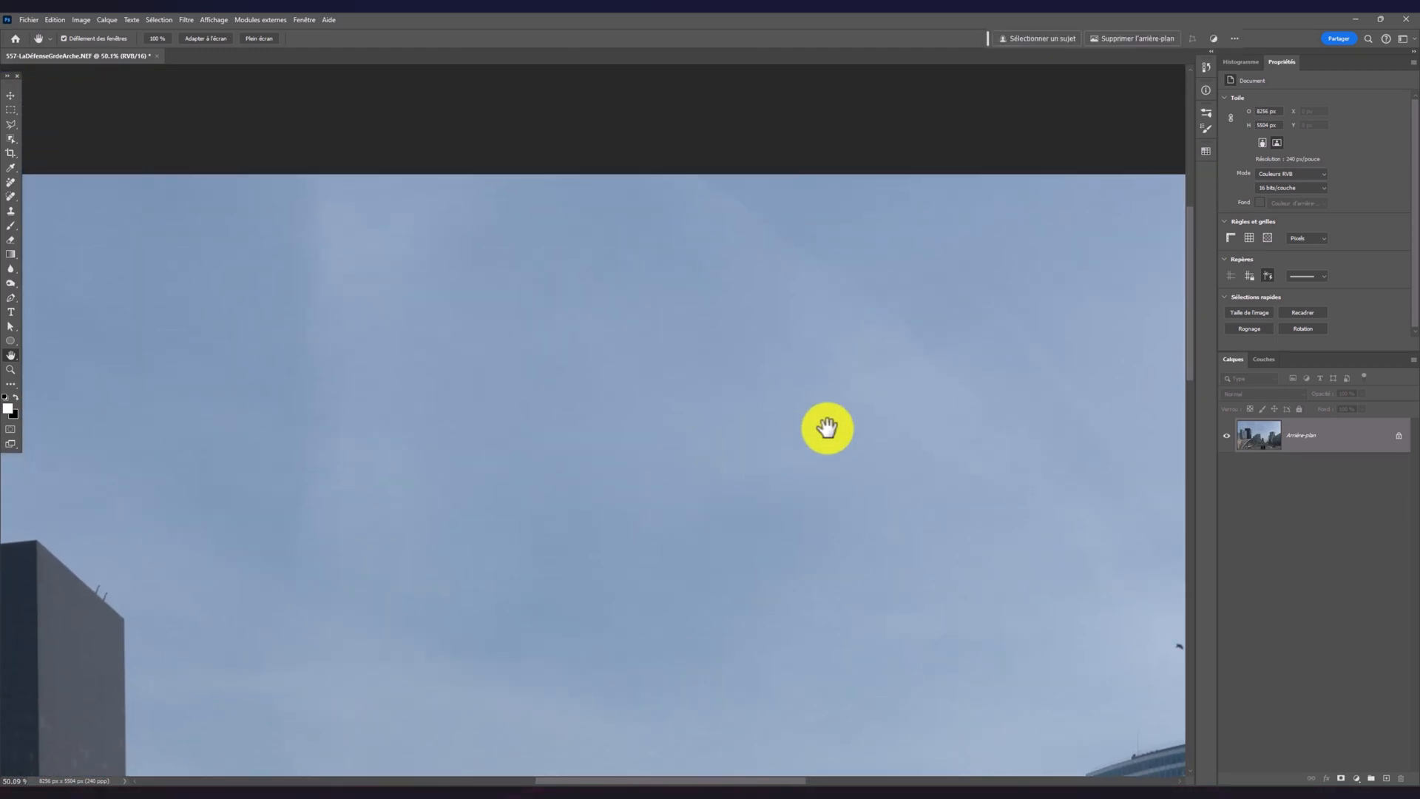
{"action": "left_click_drag", "start_coordinate": [826, 427], "coordinate": [605, 362]}
{"action": "scroll", "coordinate": [696, 416], "scroll_direction": "down", "scroll_amount": 3}
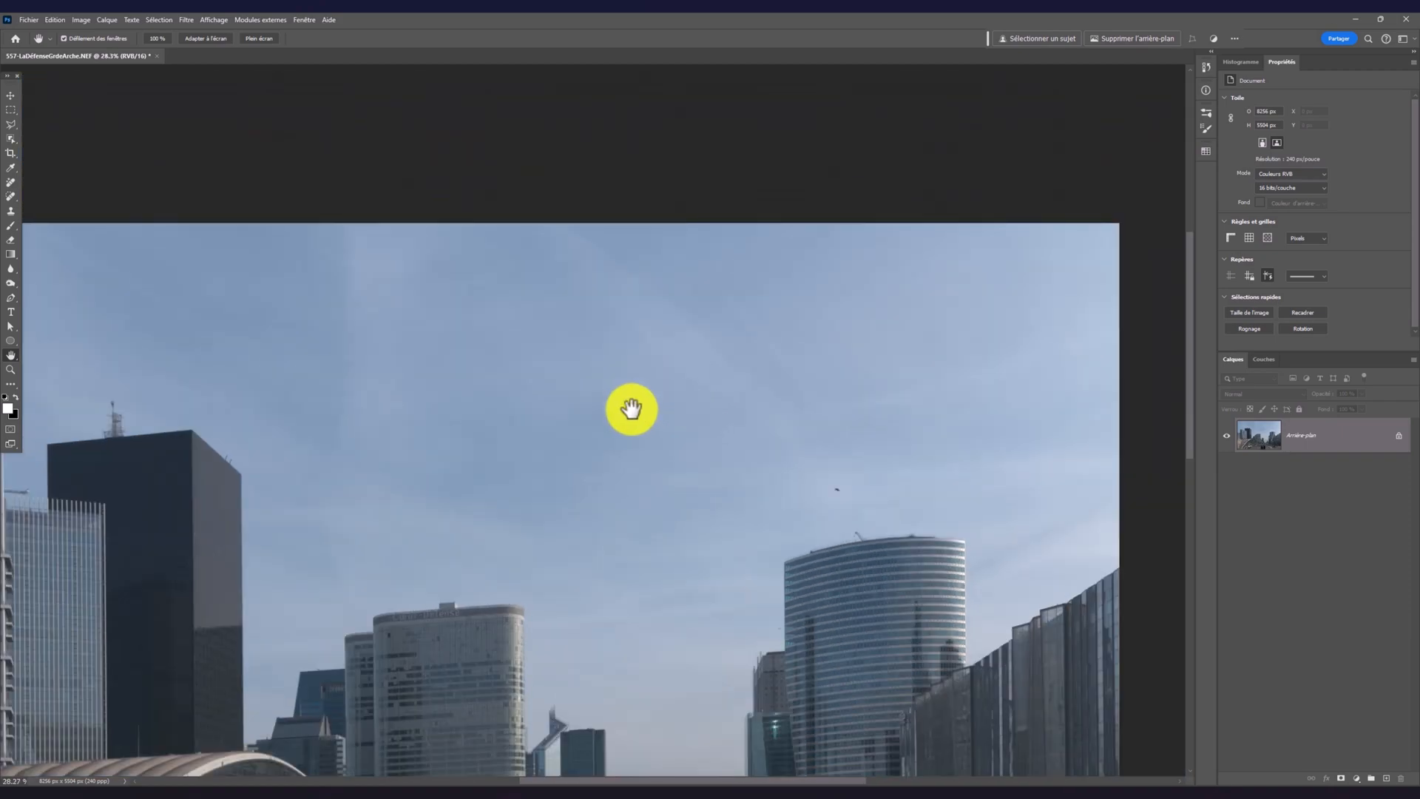
{"action": "left_click_drag", "start_coordinate": [571, 423], "coordinate": [660, 281]}
{"action": "scroll", "coordinate": [688, 373], "scroll_direction": "down", "scroll_amount": 5}
{"action": "scroll", "coordinate": [686, 373], "scroll_direction": "up", "scroll_amount": 2}
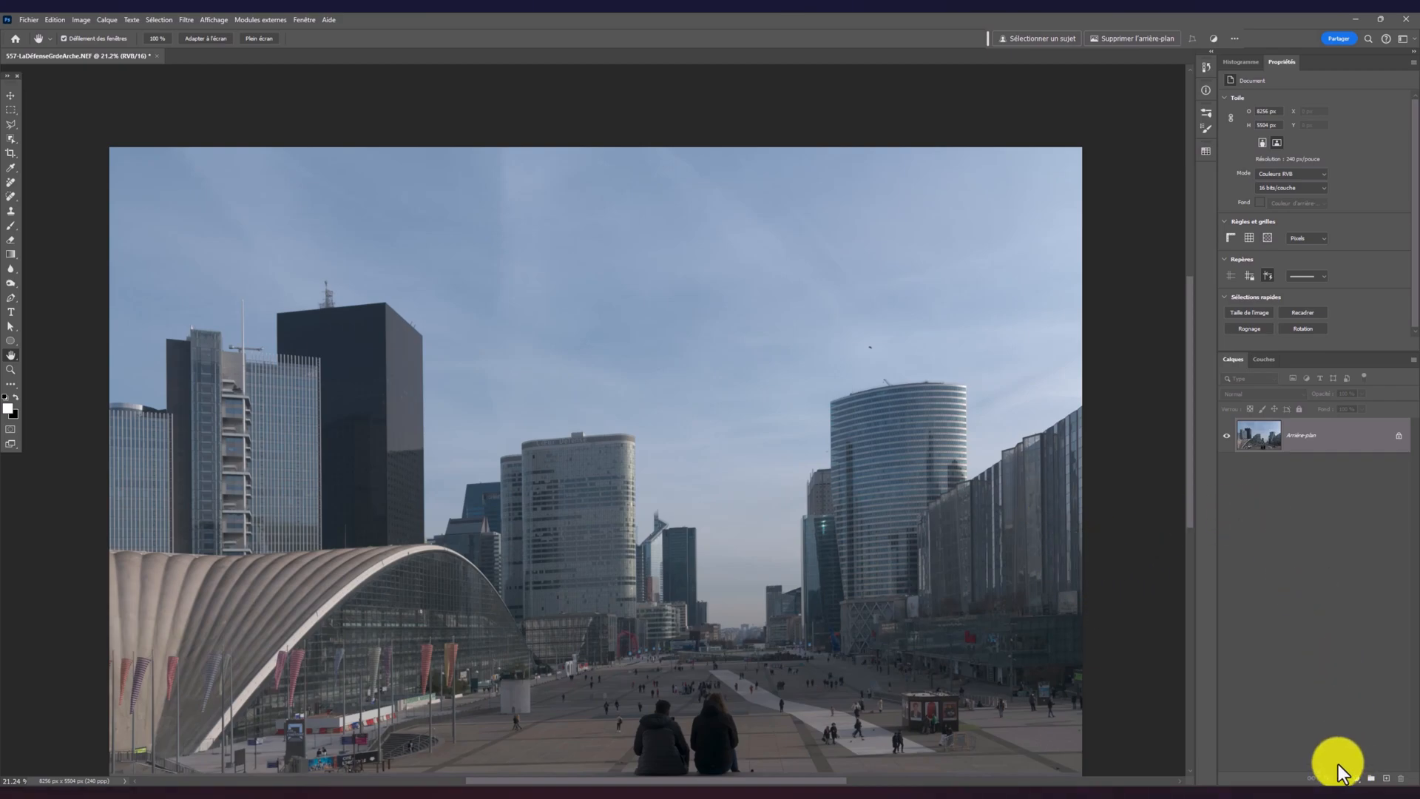
Add a Curves adjustment layer above the background and bend its RGB curve into alternating full-height peaks and troughs to solarise the photo
{"action": "left_click", "coordinate": [1357, 779]}
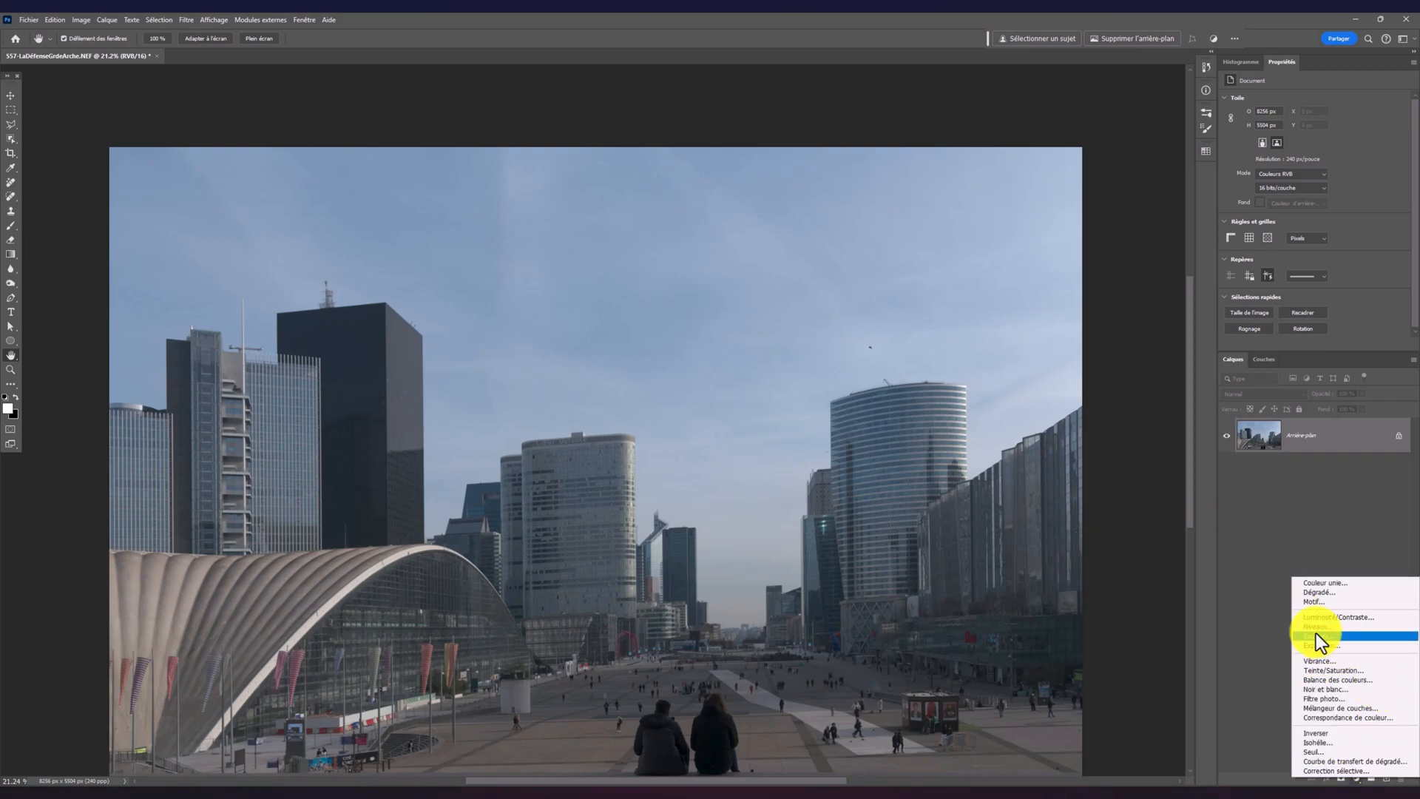
{"action": "left_click", "coordinate": [1315, 635]}
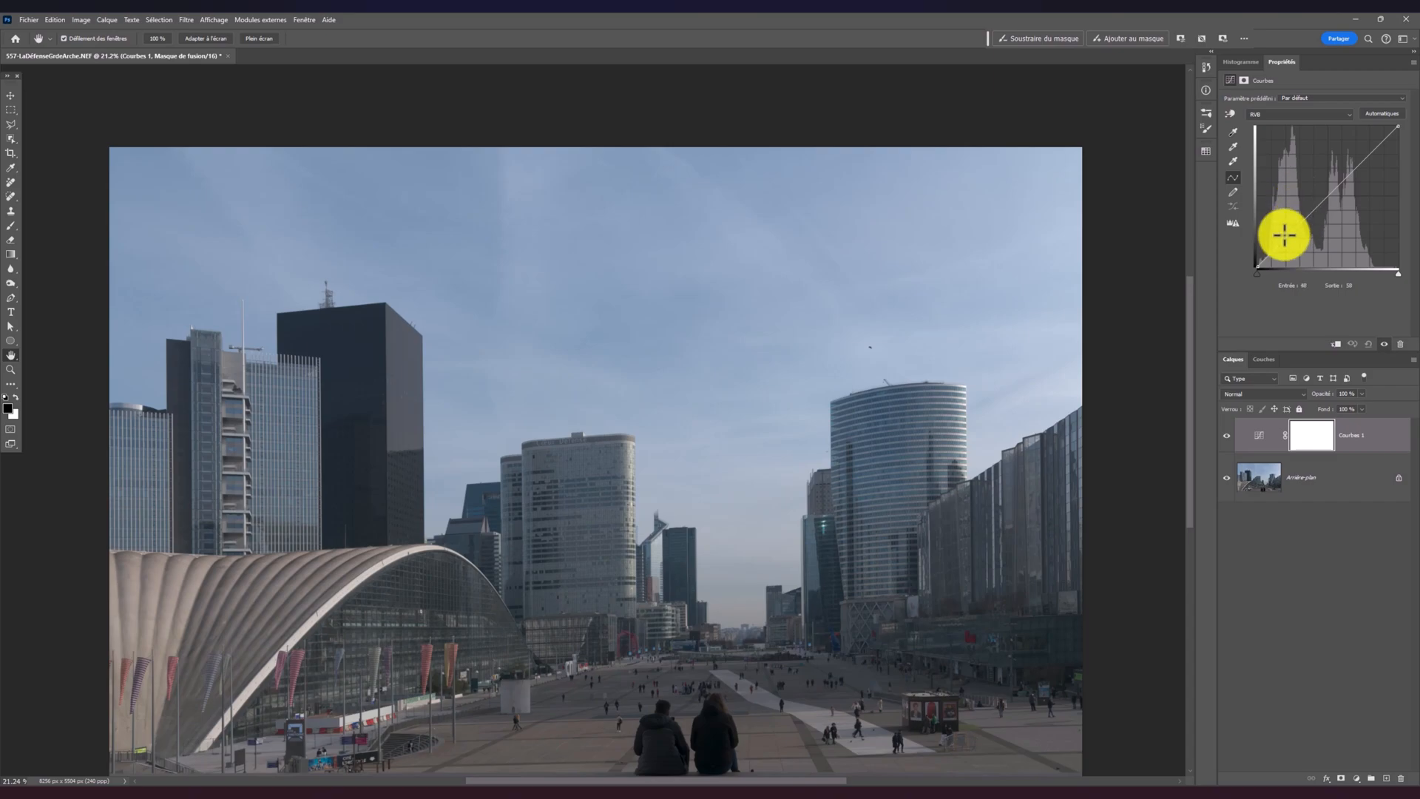
{"action": "left_click_drag", "start_coordinate": [1278, 245], "coordinate": [1358, 268]}
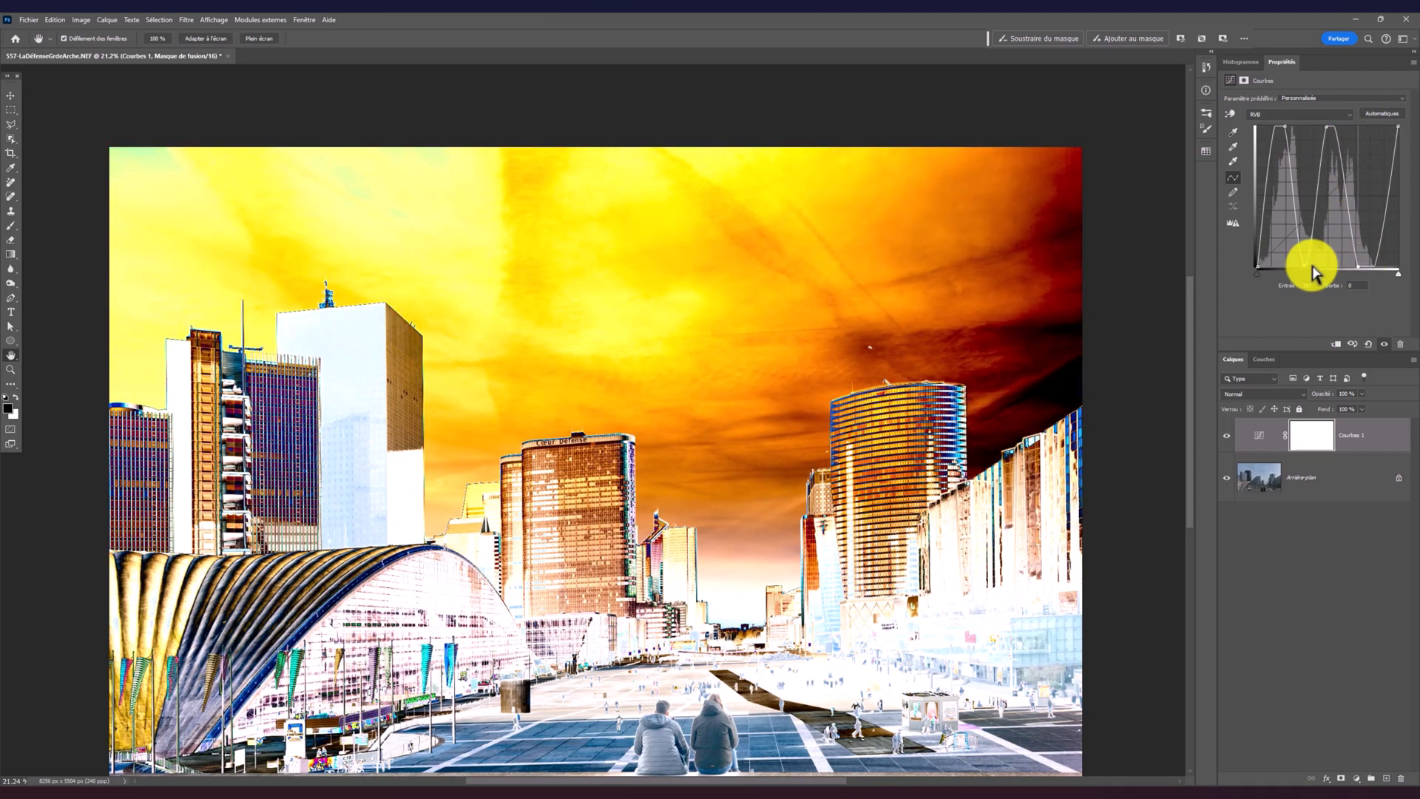
{"action": "left_click_drag", "start_coordinate": [1285, 128], "coordinate": [1333, 128]}
{"action": "left_click_drag", "start_coordinate": [1307, 266], "coordinate": [1377, 266]}
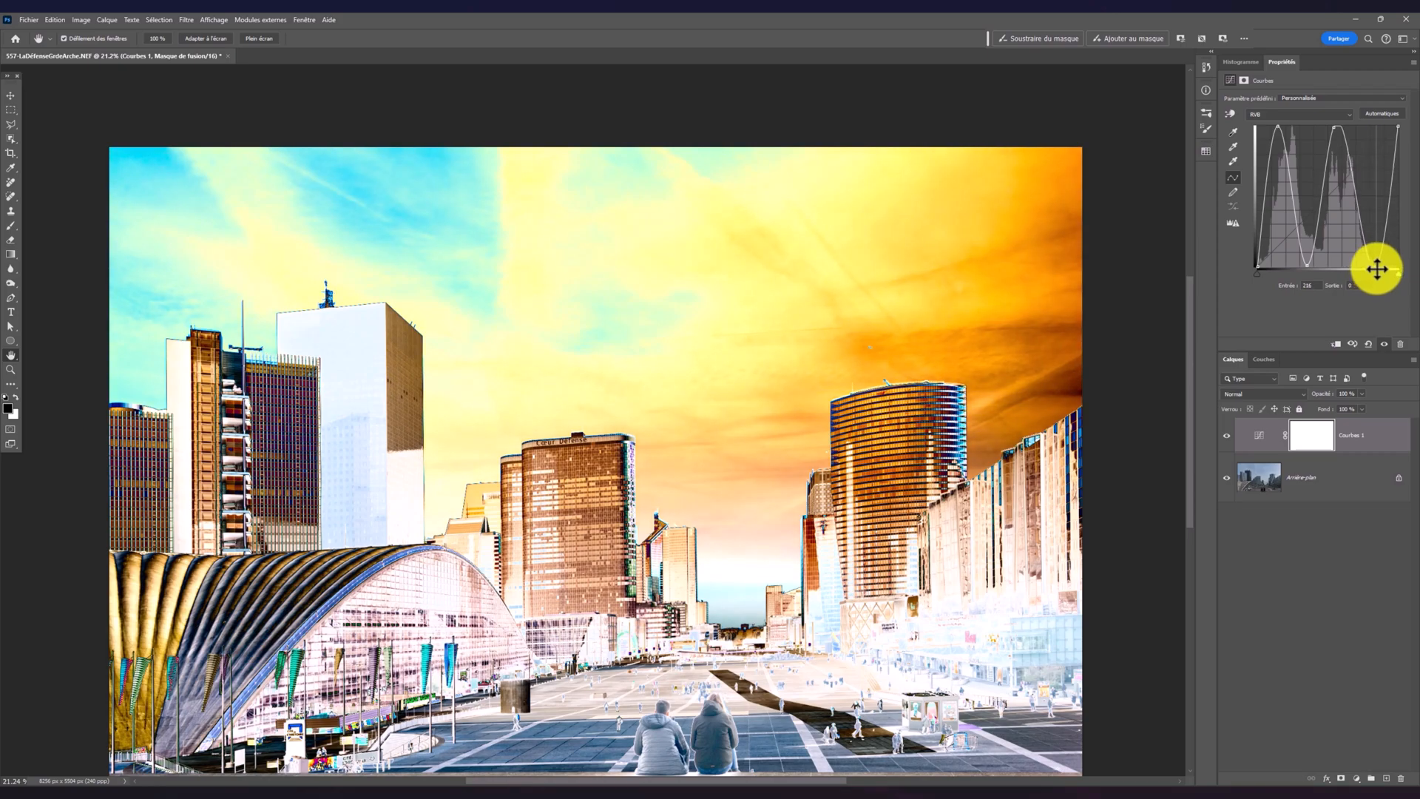
{"action": "left_click_drag", "start_coordinate": [1334, 127], "coordinate": [1340, 128]}
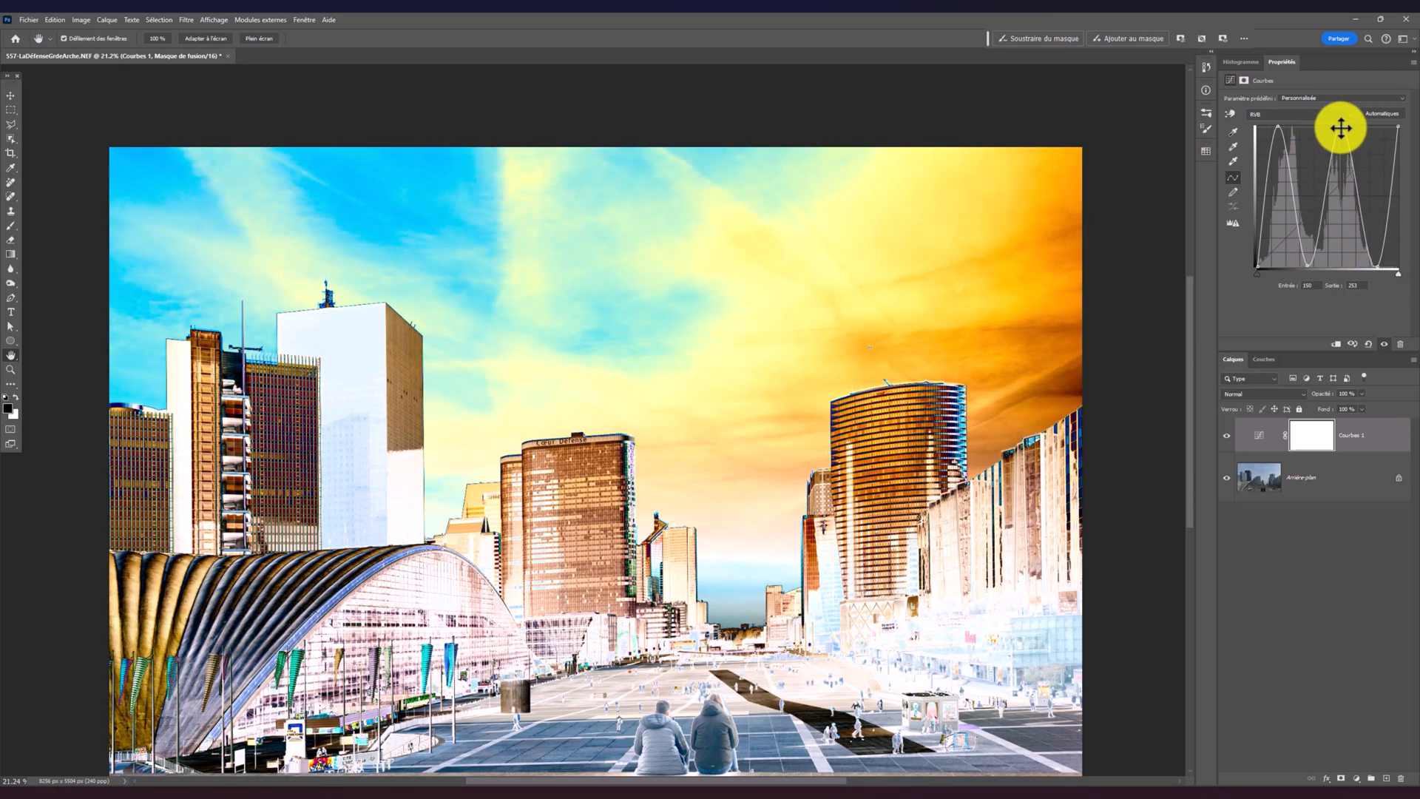
{"action": "left_click", "coordinate": [1413, 65]}
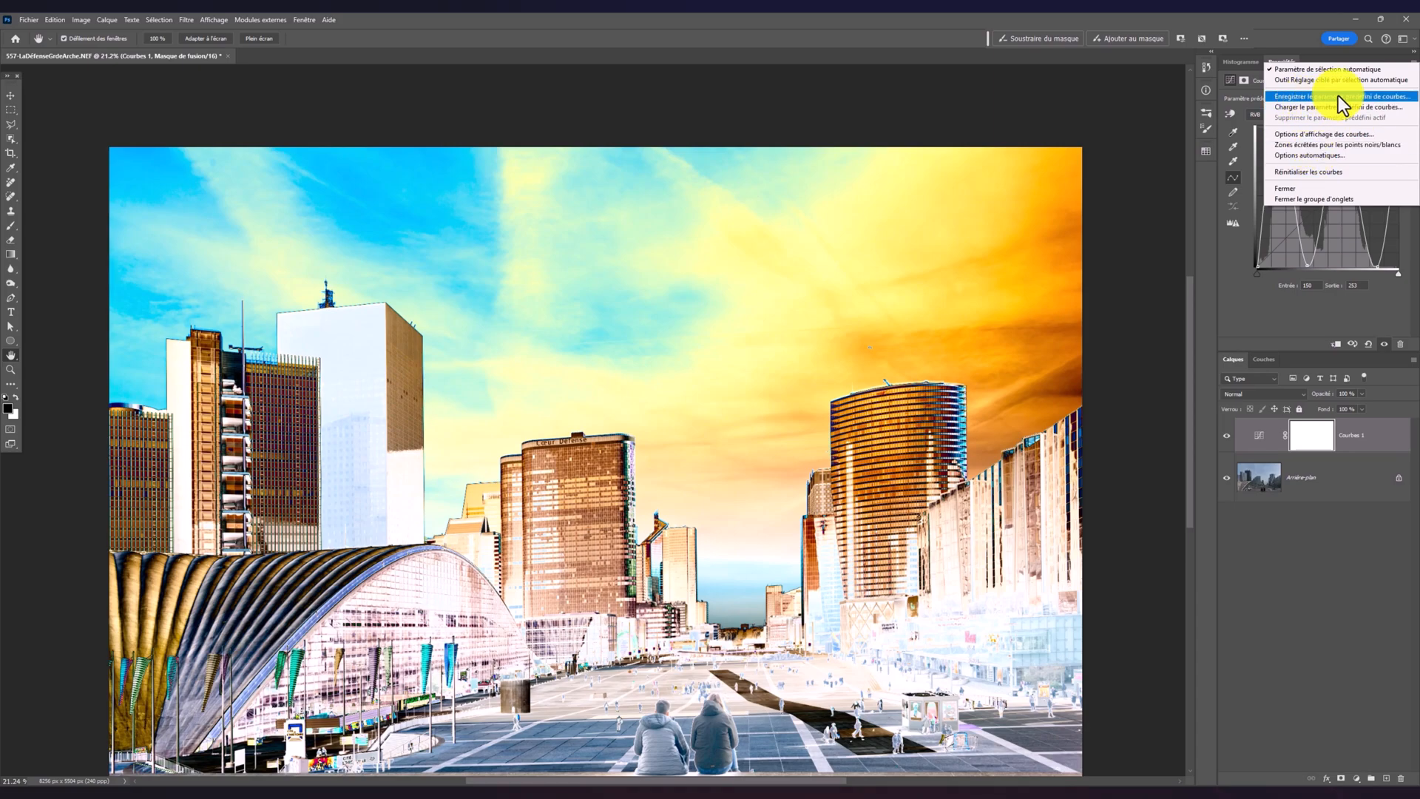
{"action": "left_click", "coordinate": [1361, 97]}
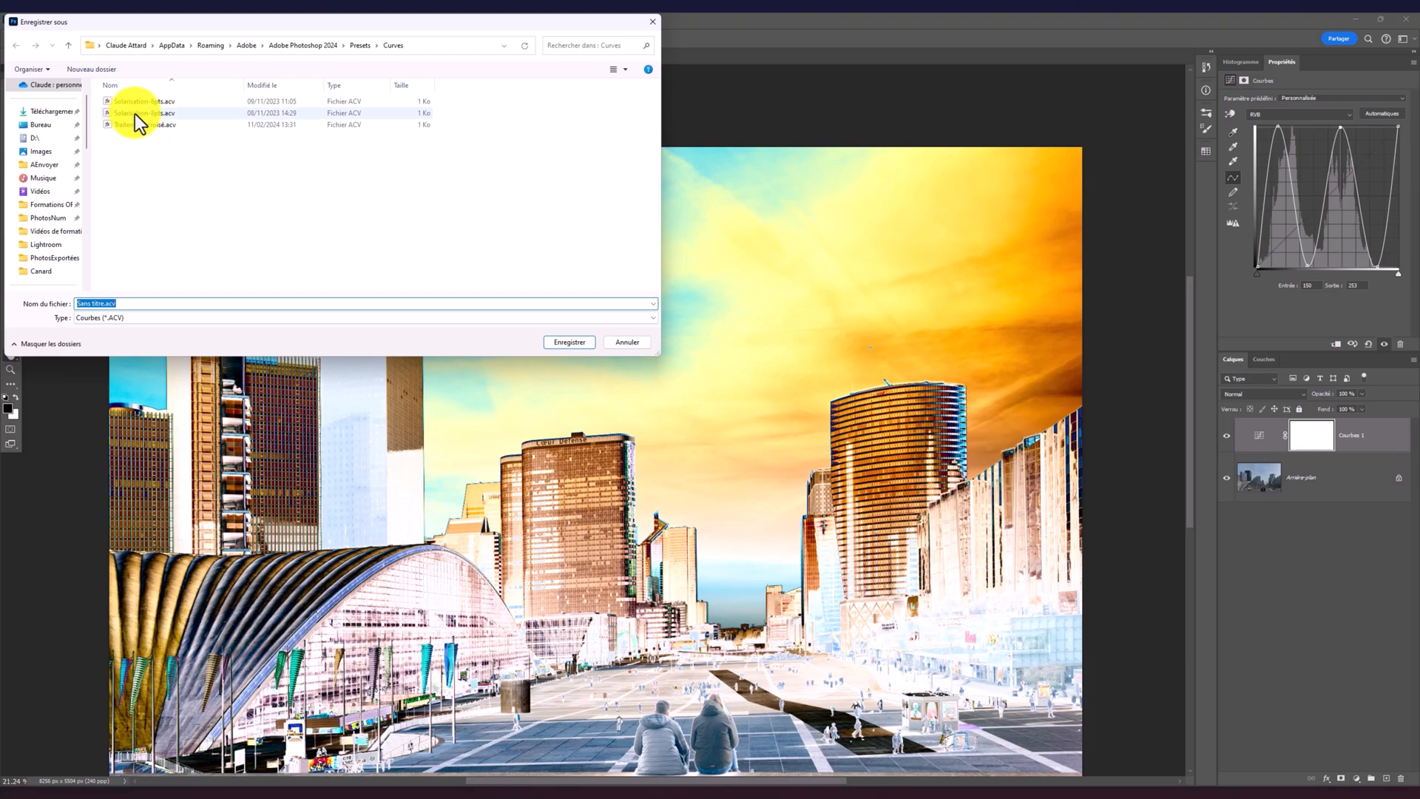
{"action": "left_click", "coordinate": [627, 341]}
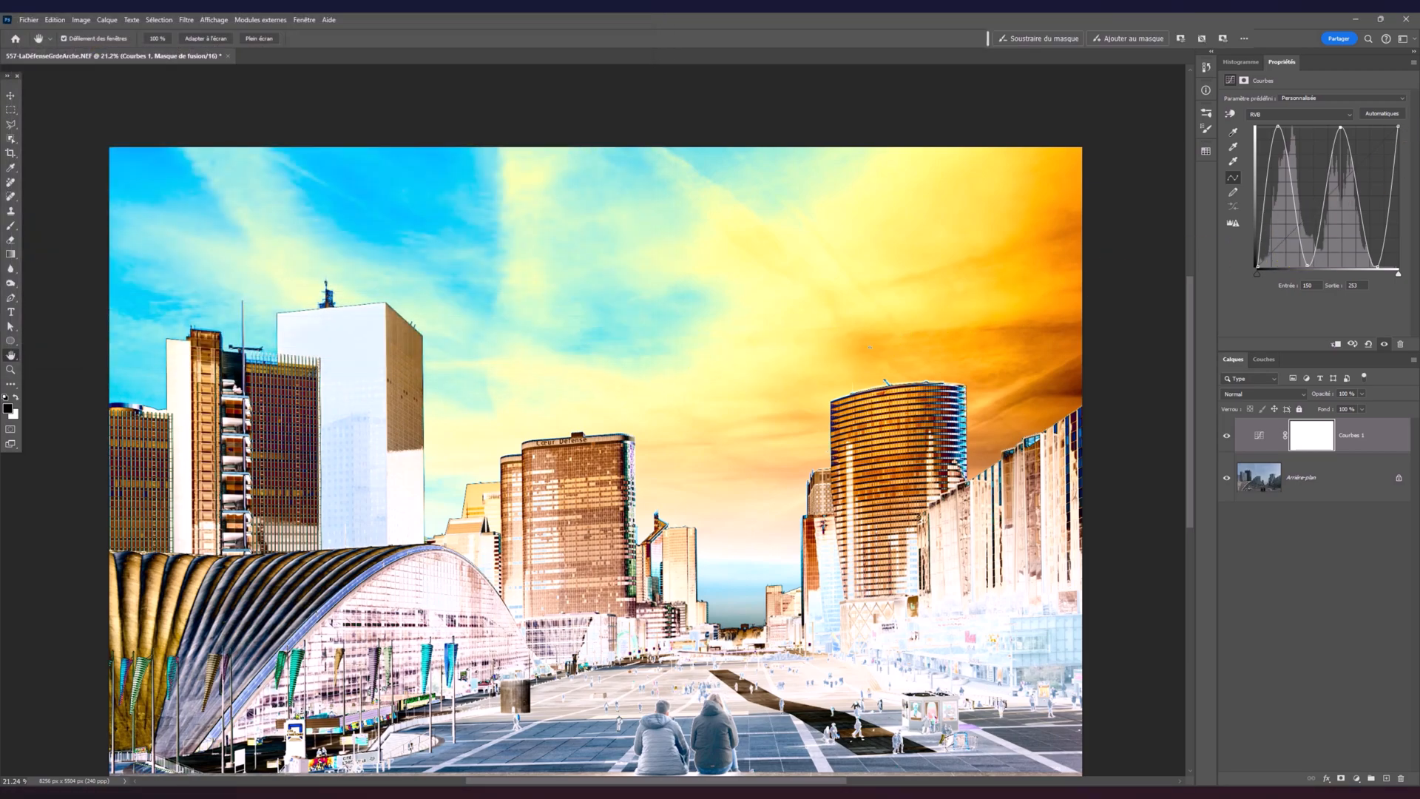
Compare the two saved Solarisation curve presets on the Curves layer and keep the one with two peaks
{"action": "left_click", "coordinate": [1301, 97]}
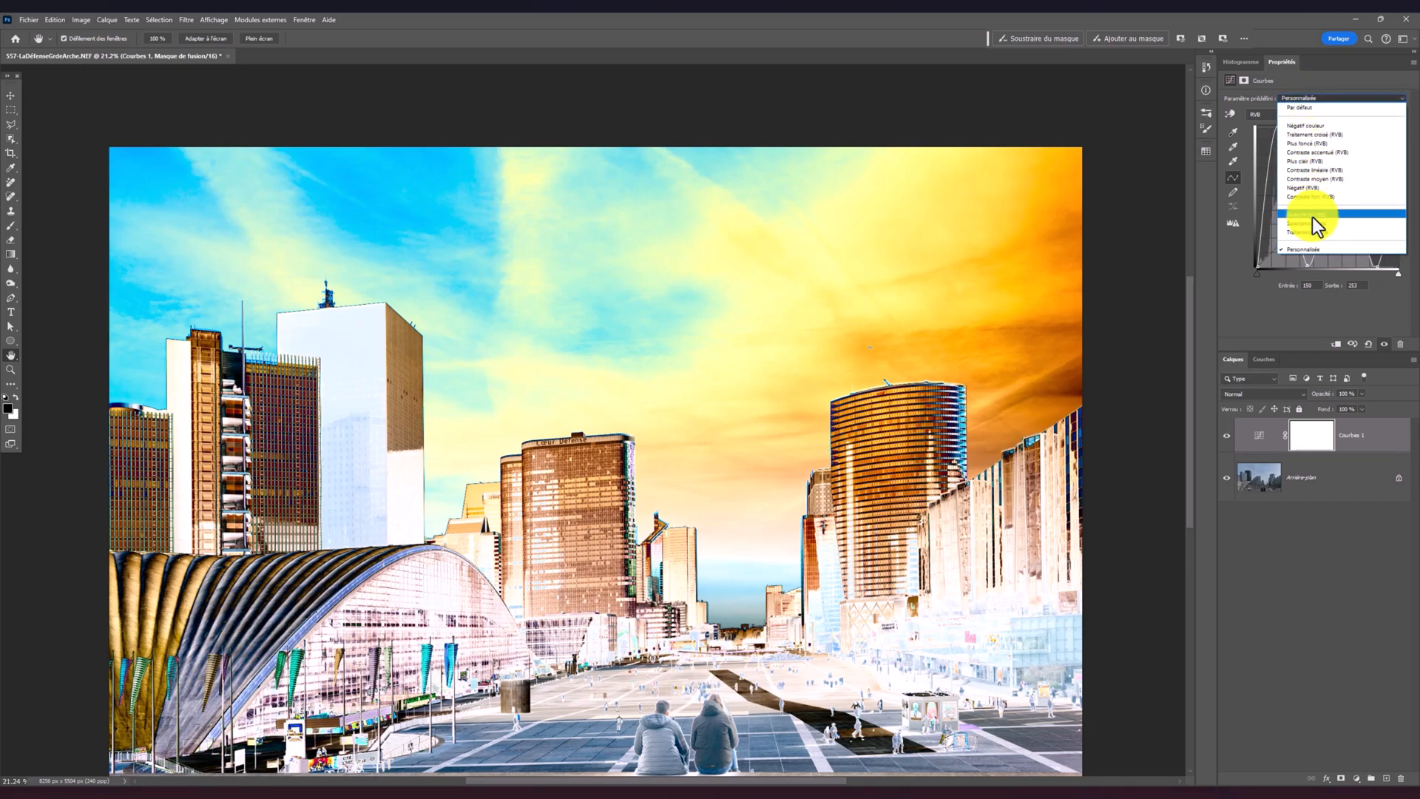
{"action": "left_click", "coordinate": [1326, 214]}
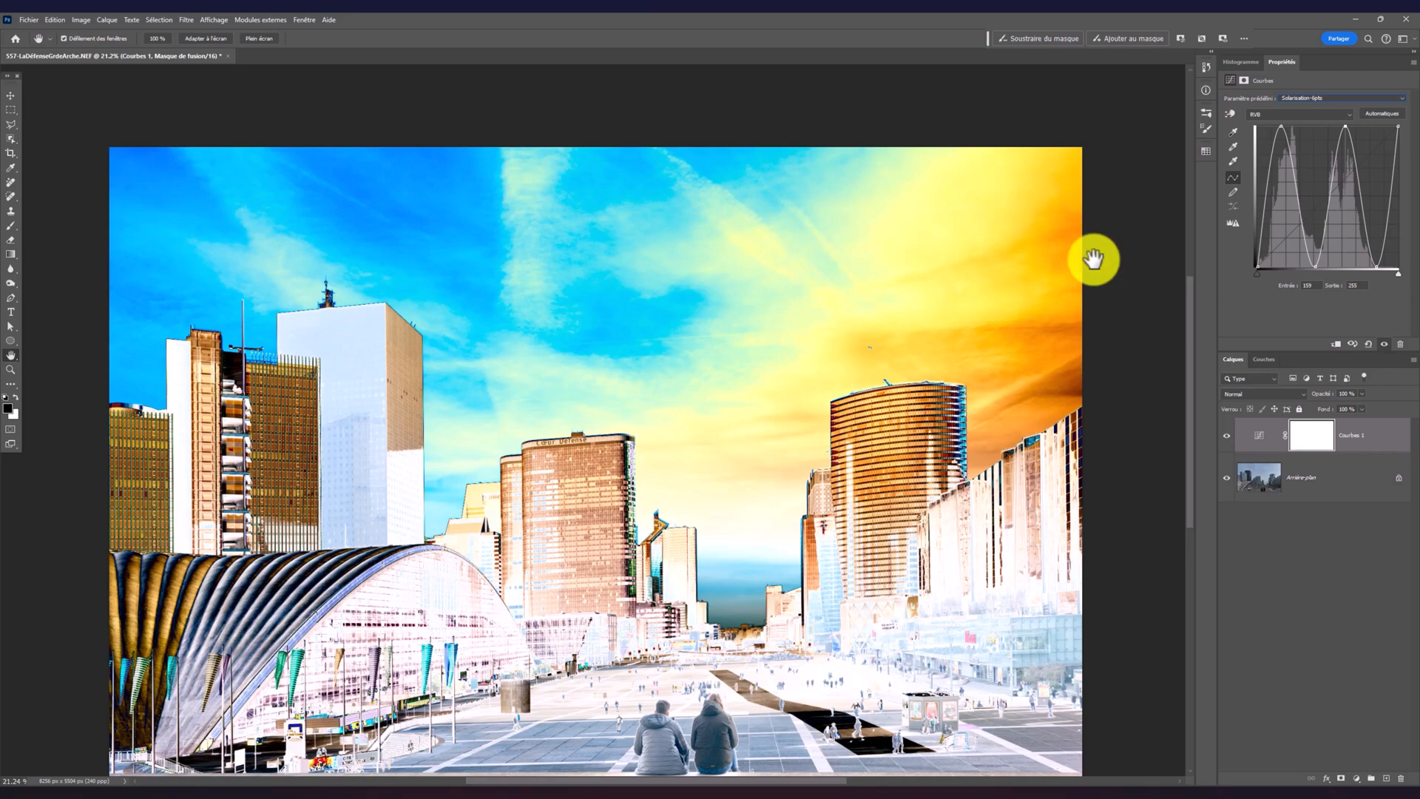
{"action": "left_click", "coordinate": [1307, 99]}
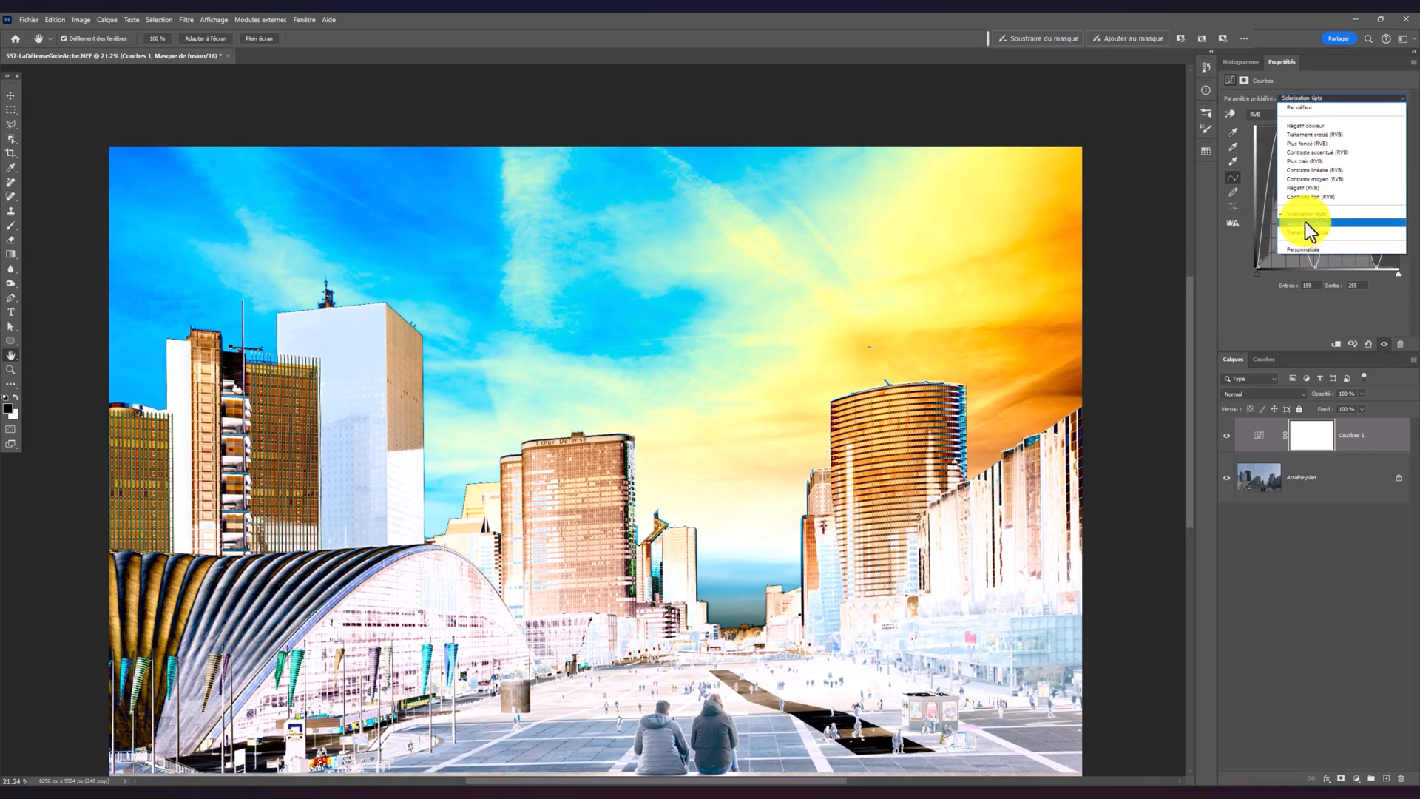
{"action": "left_click", "coordinate": [1306, 222]}
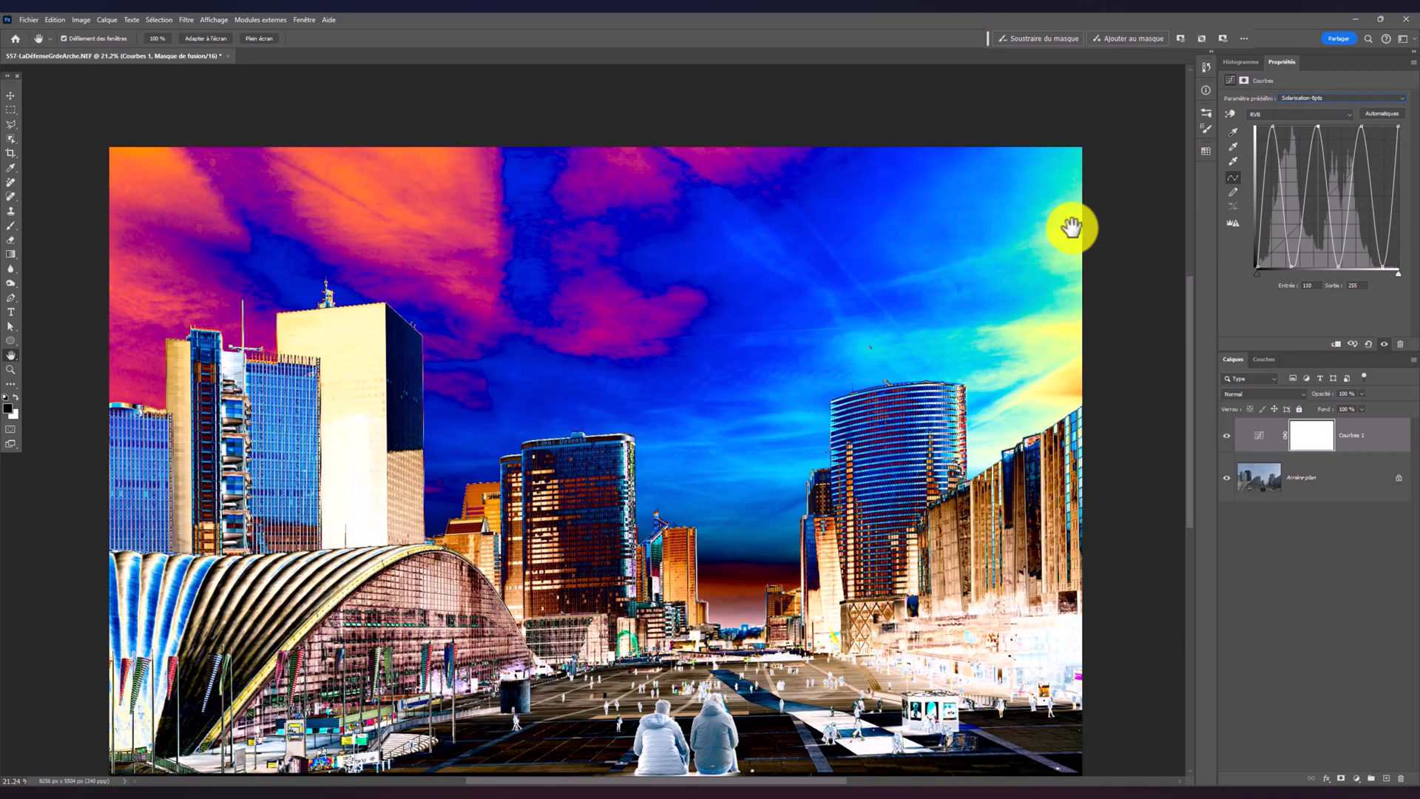
{"action": "left_click", "coordinate": [1320, 99]}
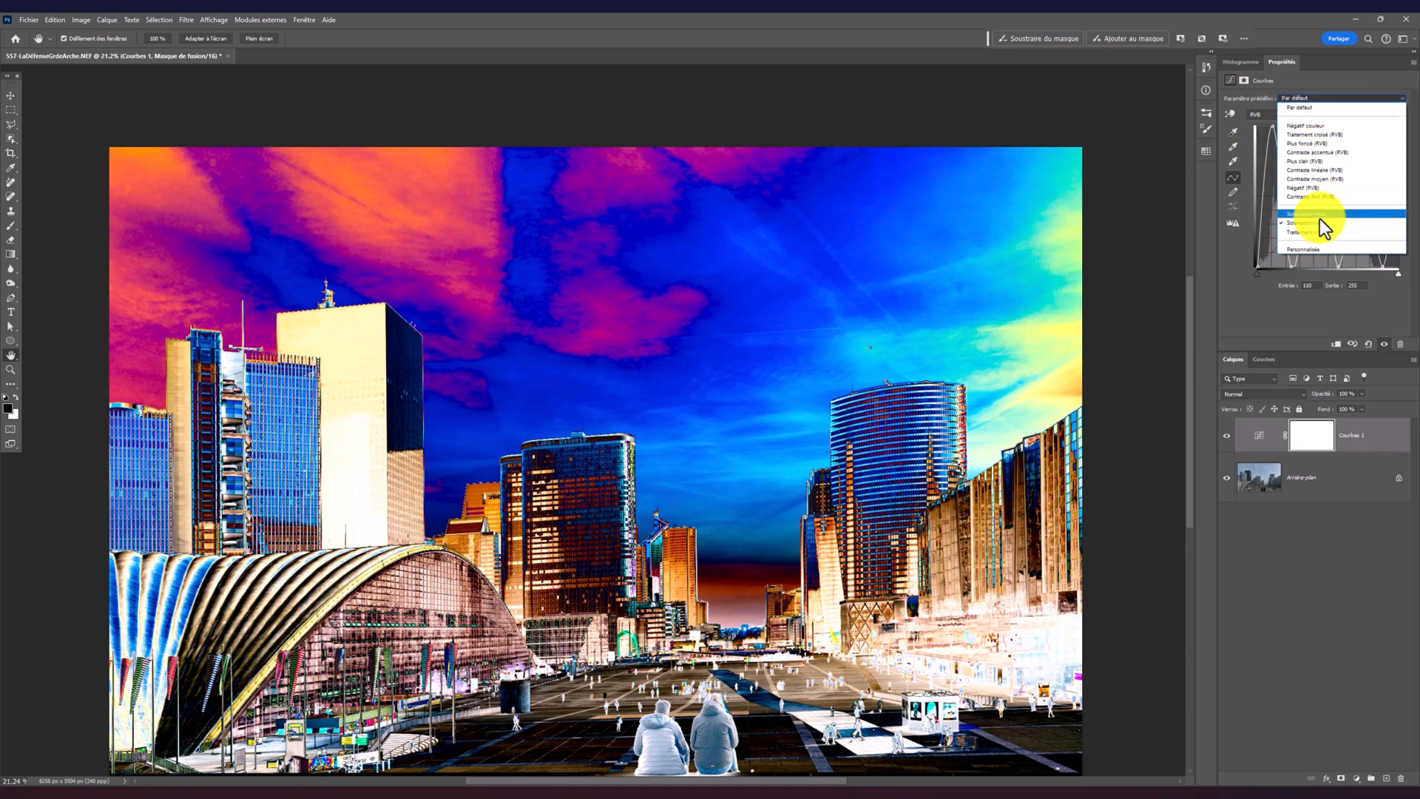
{"action": "left_click", "coordinate": [1320, 220]}
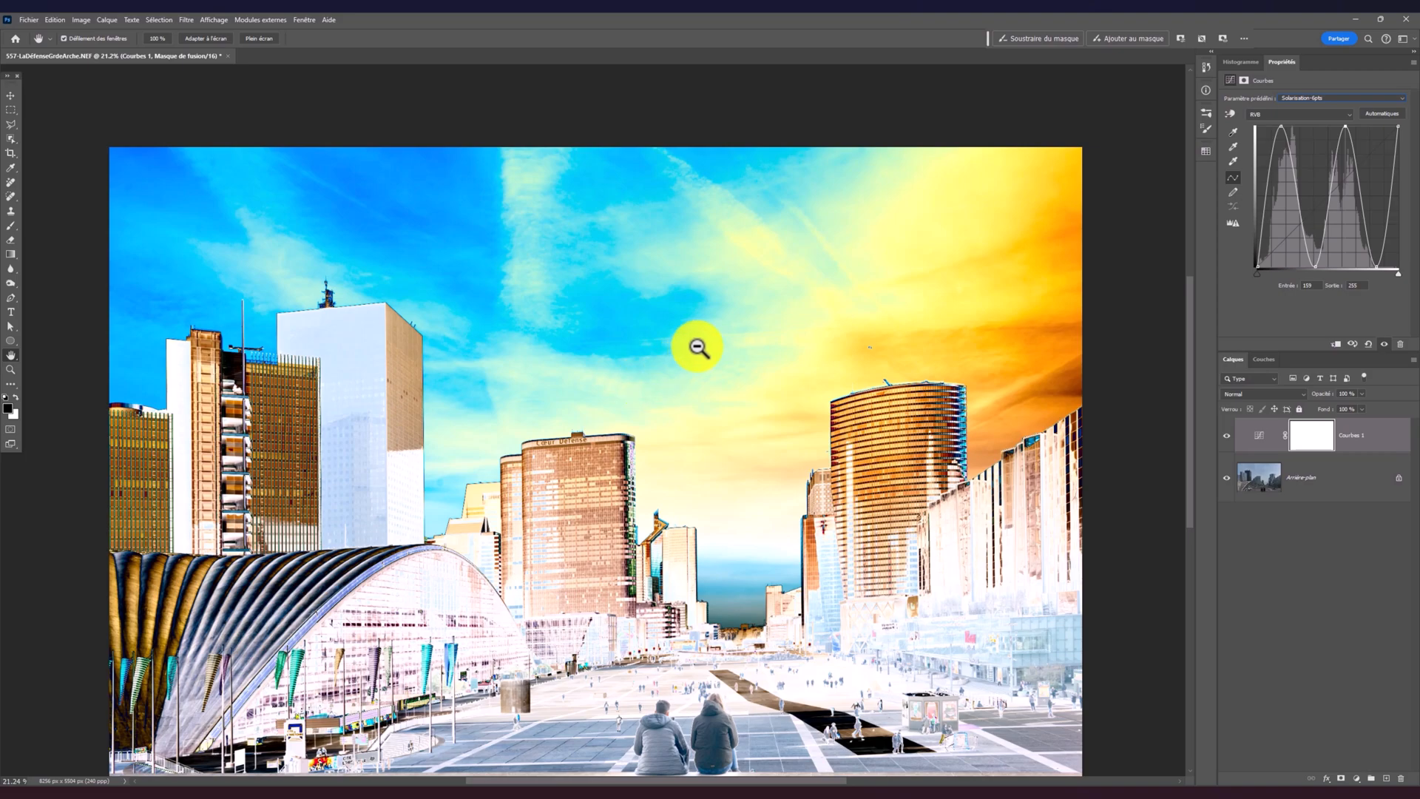
Add a second Curves adjustment layer directly above the background and shift a point near its curve's midpoint to vary the solarised sky
{"action": "left_click_drag", "start_coordinate": [181, 238], "coordinate": [238, 244]}
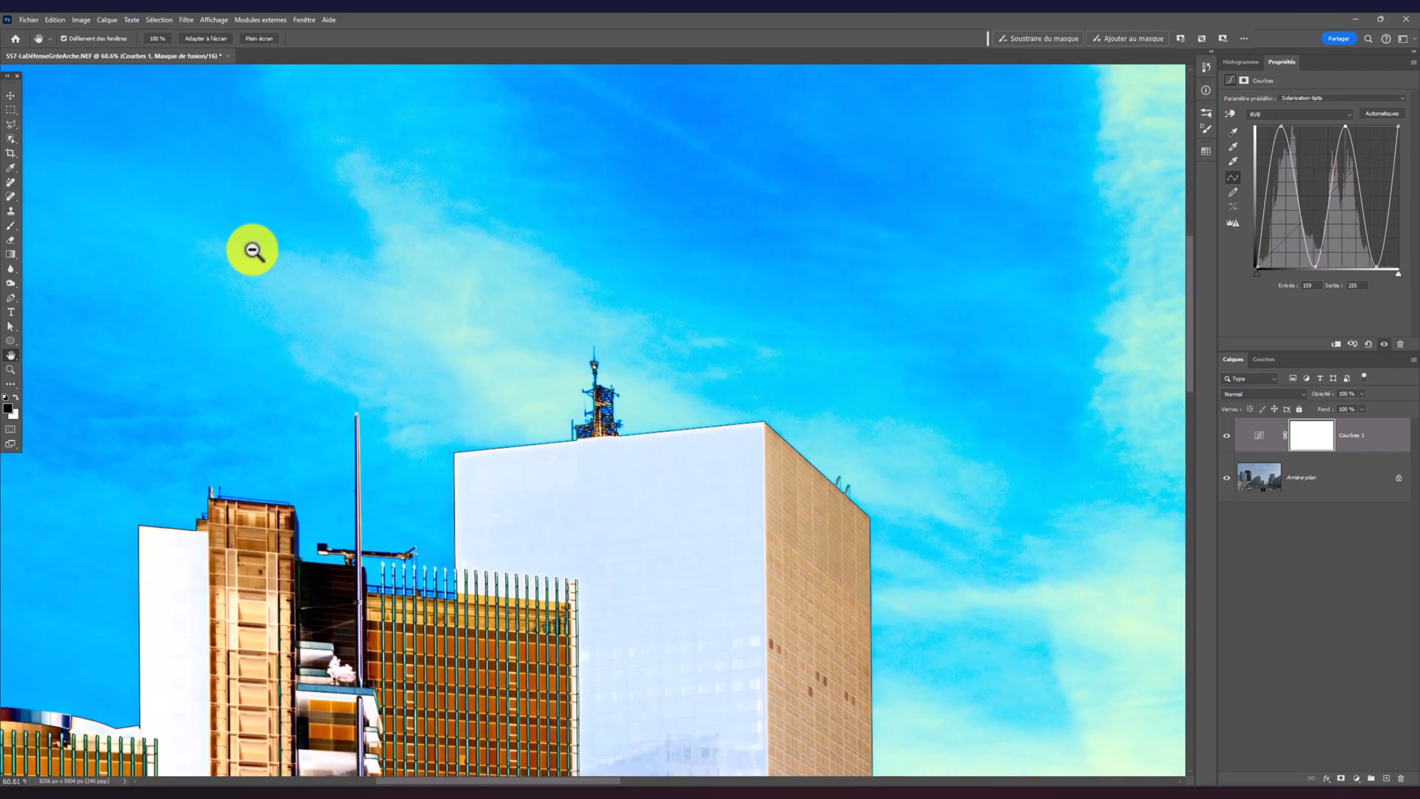
{"action": "left_click_drag", "start_coordinate": [333, 316], "coordinate": [668, 408]}
{"action": "scroll", "coordinate": [554, 295], "scroll_direction": "up", "scroll_amount": 2}
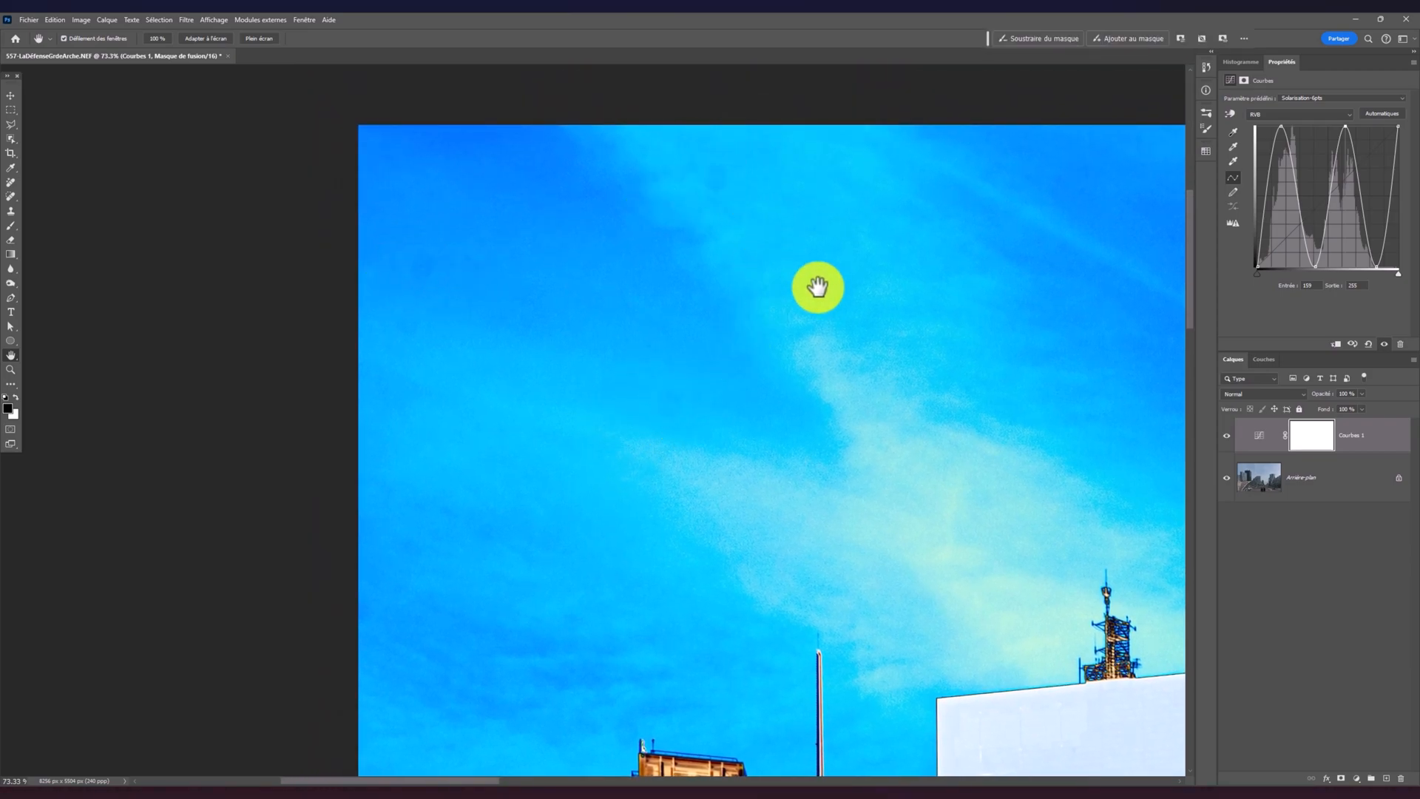
{"action": "left_click", "coordinate": [1337, 479]}
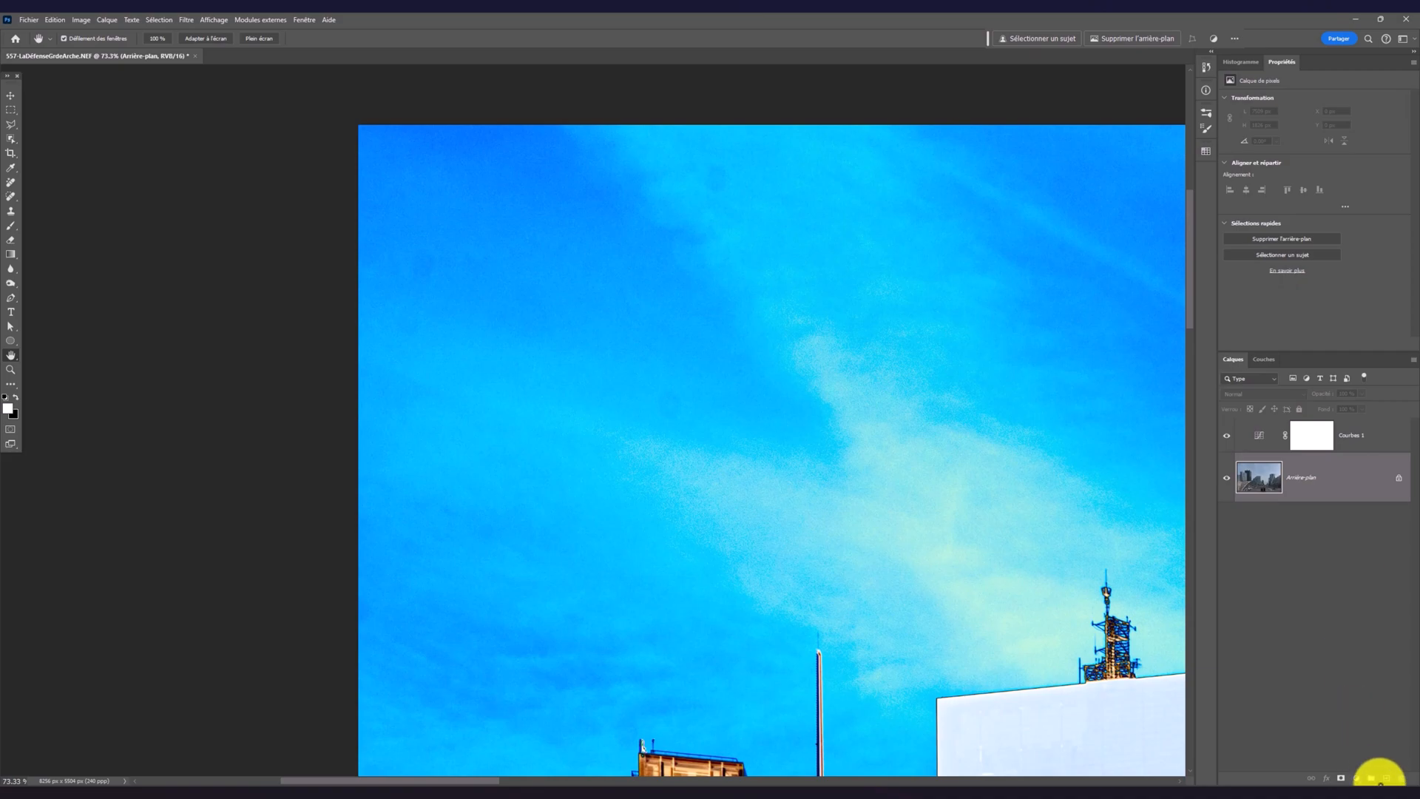
{"action": "left_click", "coordinate": [1357, 778]}
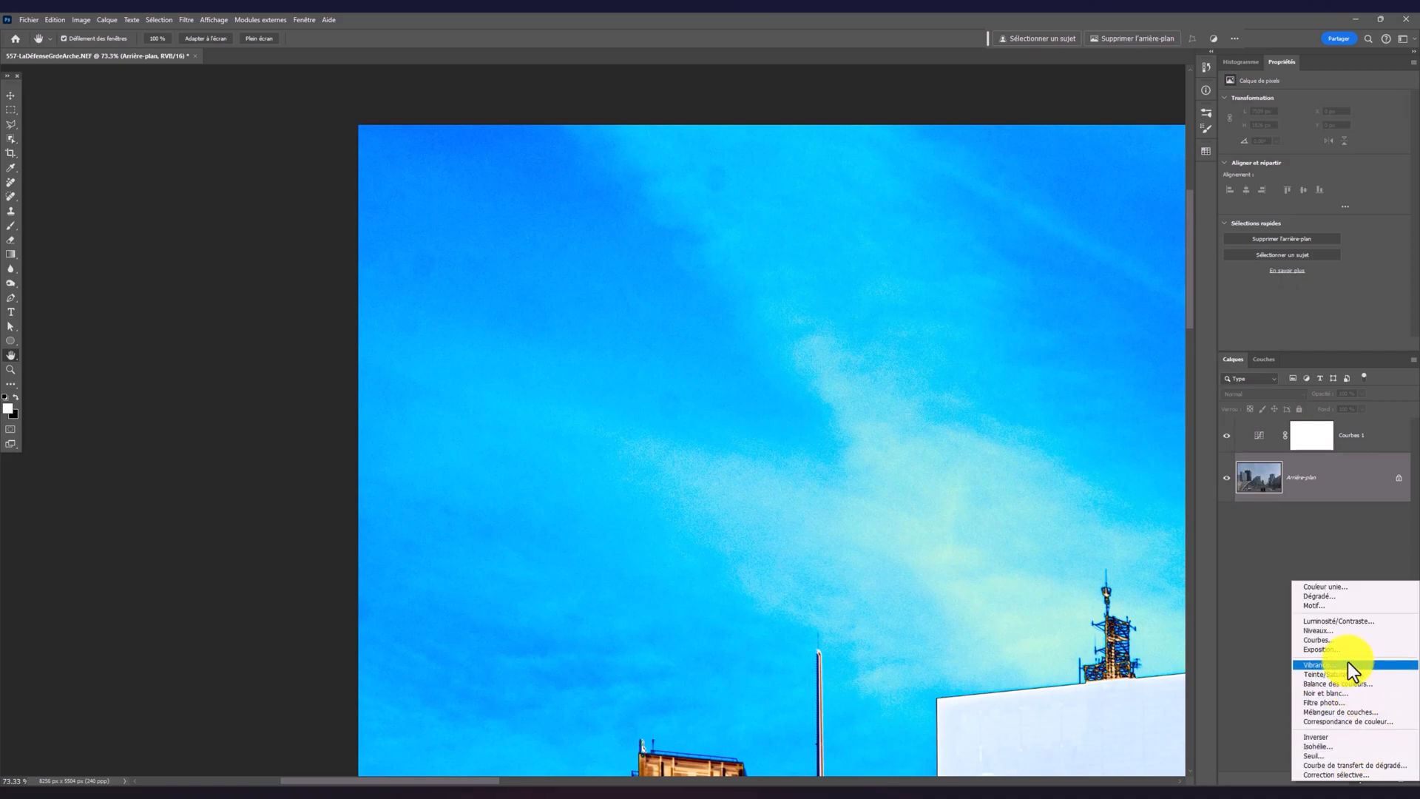
{"action": "left_click", "coordinate": [1340, 640]}
{"action": "mouse_move", "coordinate": [1325, 199]}
{"action": "left_mouse_down"}
{"action": "mouse_move", "coordinate": [1297, 185]}
{"action": "mouse_move", "coordinate": [1314, 208]}
{"action": "left_mouse_up"}
Create an empty layer named Corrections directly above the background
{"action": "left_click", "coordinate": [1327, 518]}
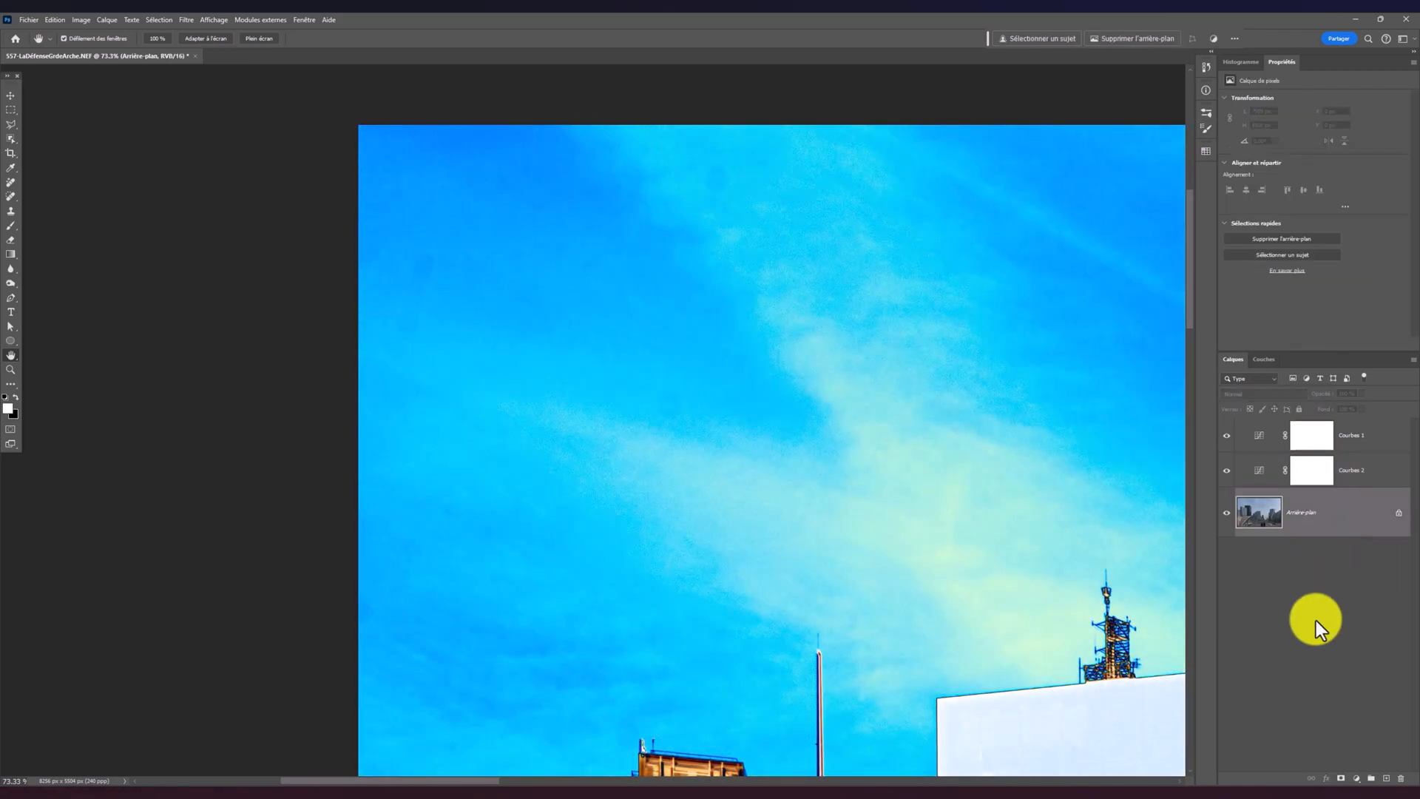
{"action": "left_click", "coordinate": [1386, 778]}
{"action": "double_click", "coordinate": [1299, 513]}
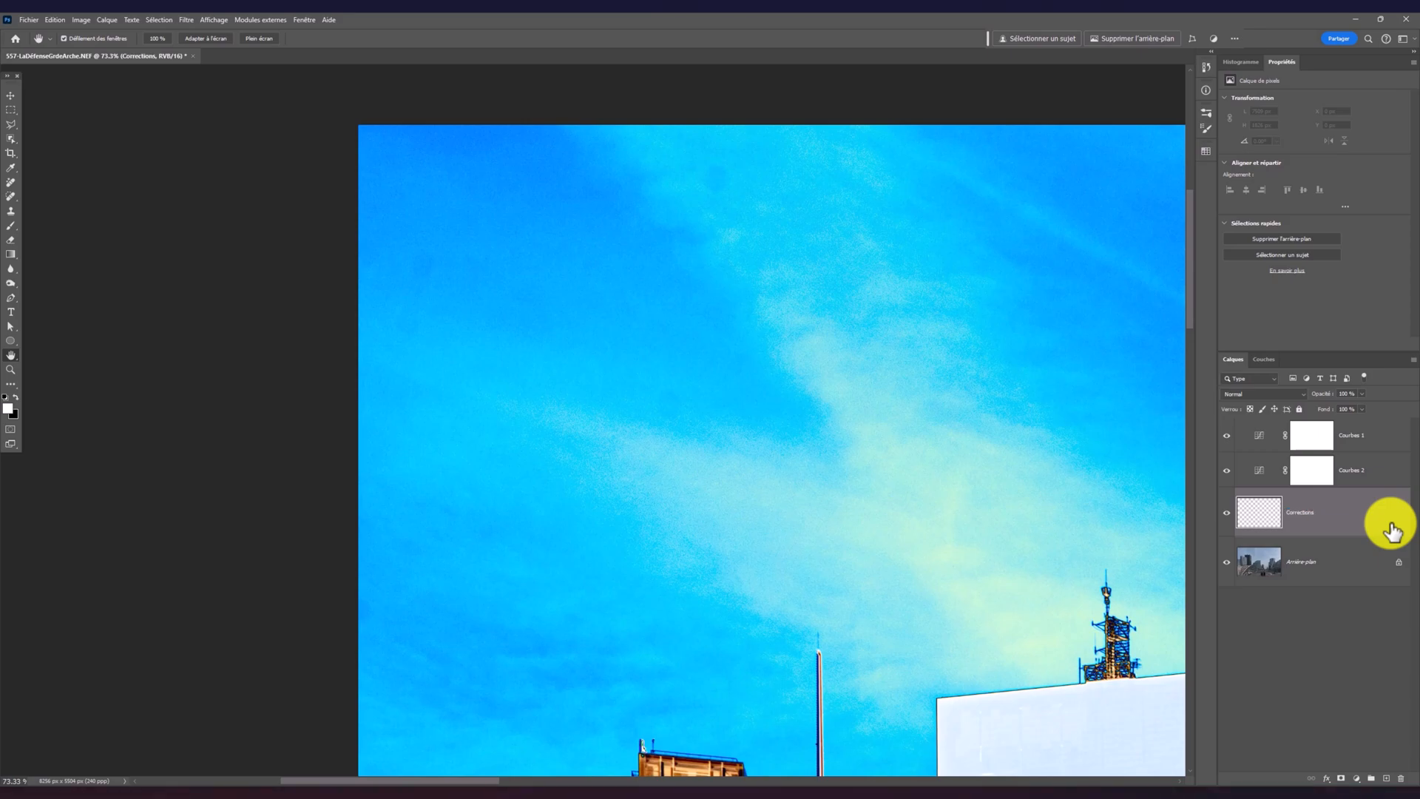
Heal the dust spot near the sky's left edge on the Corrections layer, using the content-aware Spot Healing Brush sampling all layers
{"action": "left_click", "coordinate": [11, 195]}
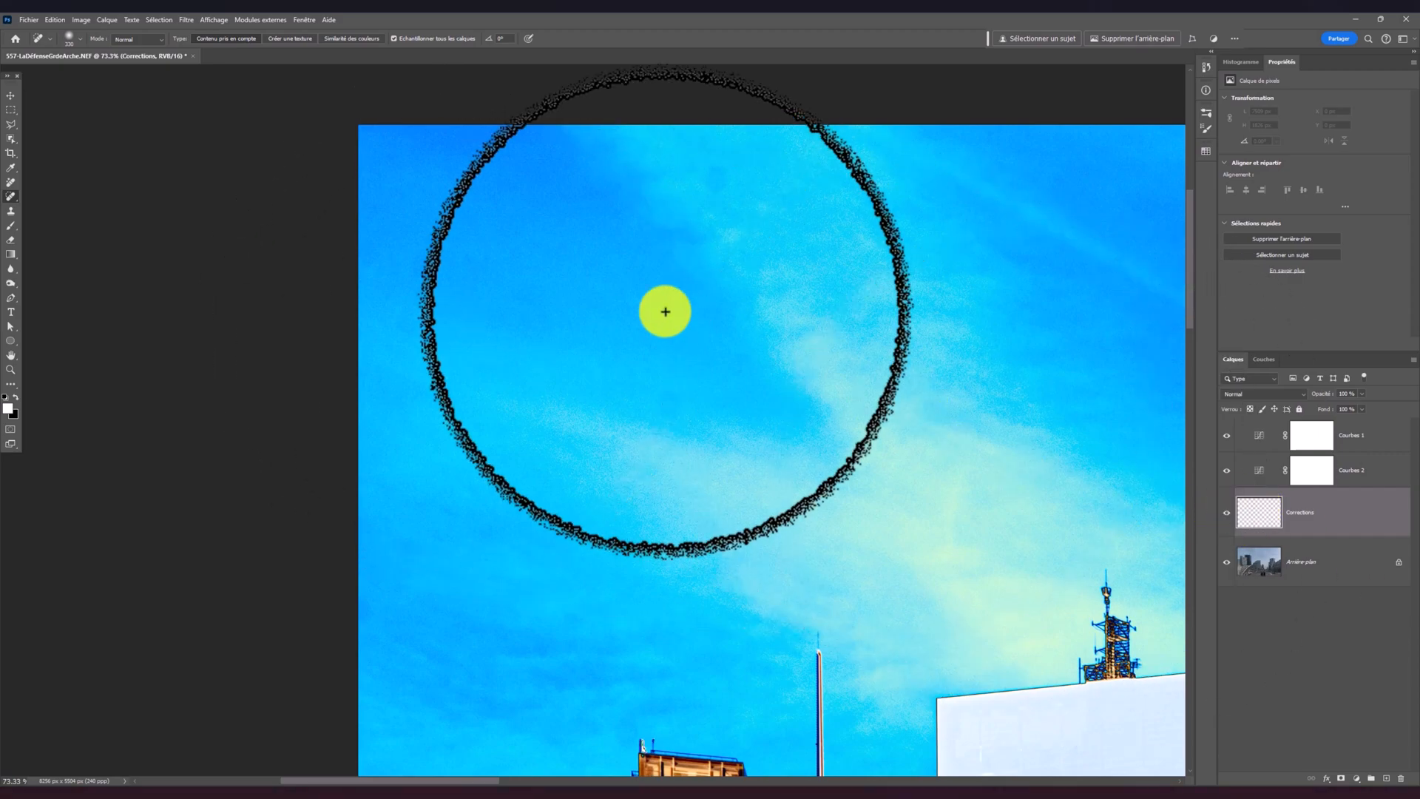
{"action": "left_click", "coordinate": [394, 38]}
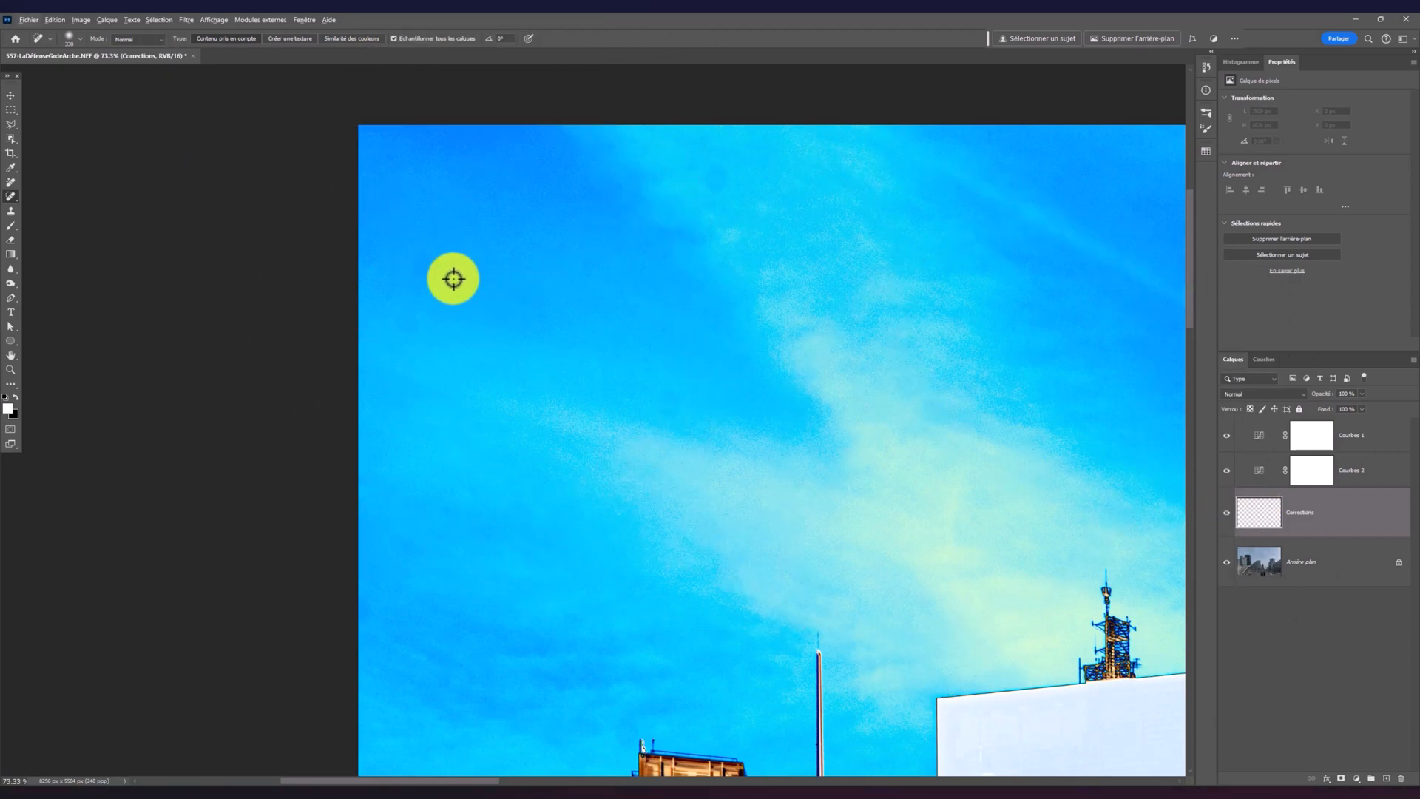
{"action": "left_click", "coordinate": [432, 261]}
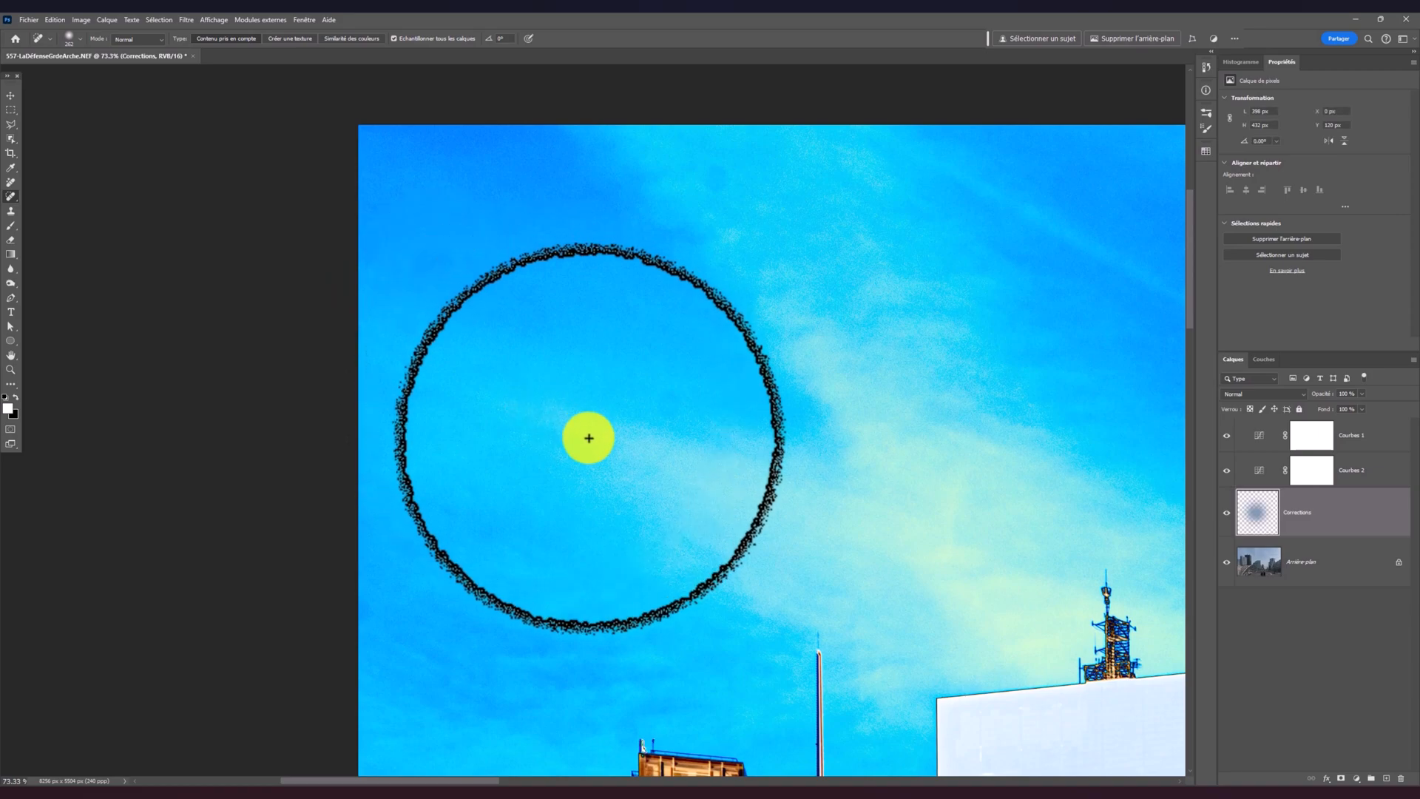
Pull the Courbes 2 curve's midpoint down to darken the sky, and heal the dust spots in its upper-left area on the Corrections layer
{"action": "left_click", "coordinate": [1364, 473]}
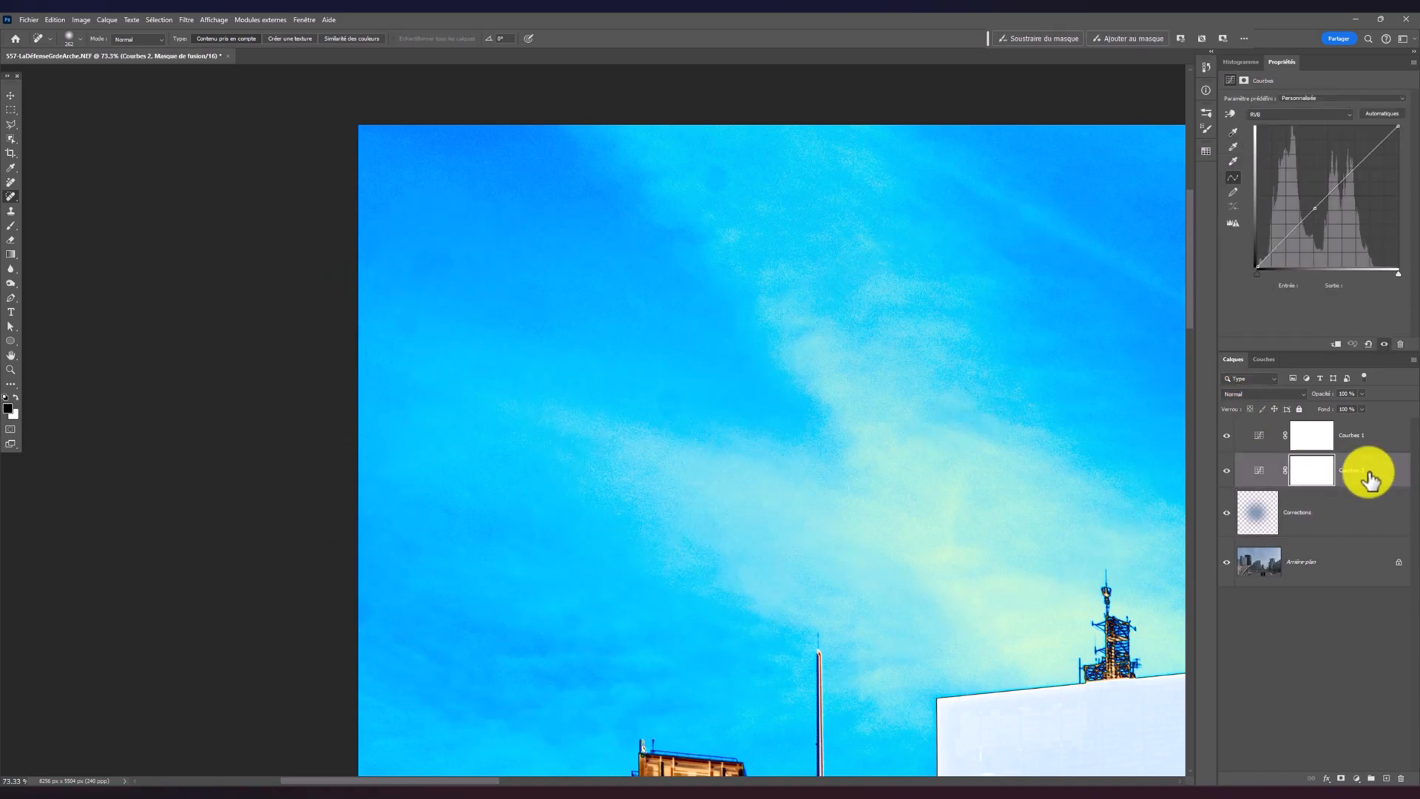
{"action": "mouse_move", "coordinate": [1316, 209]}
{"action": "left_mouse_down"}
{"action": "mouse_move", "coordinate": [1303, 200]}
{"action": "mouse_move", "coordinate": [1325, 214]}
{"action": "left_mouse_up"}
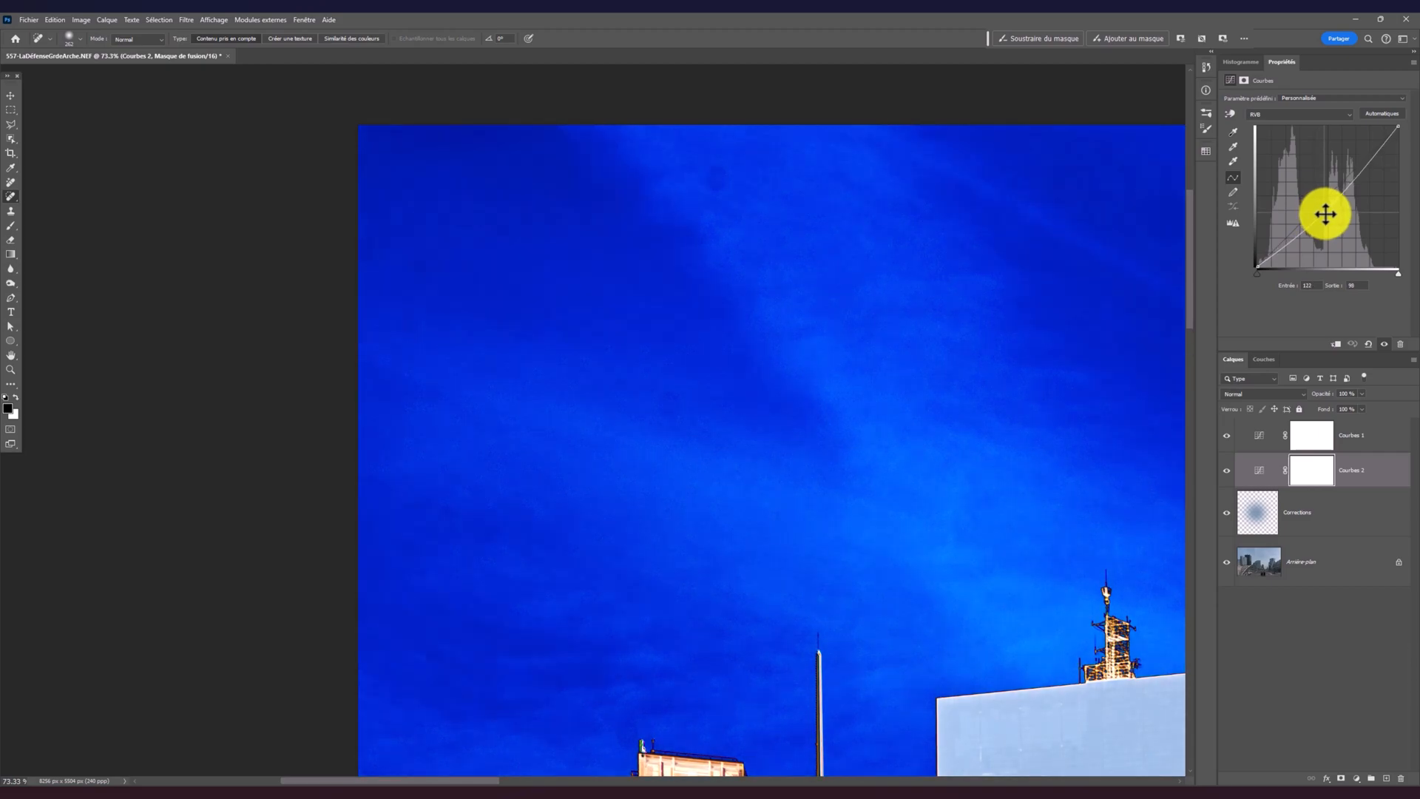
{"action": "left_click", "coordinate": [1322, 515]}
{"action": "left_click", "coordinate": [721, 178]}
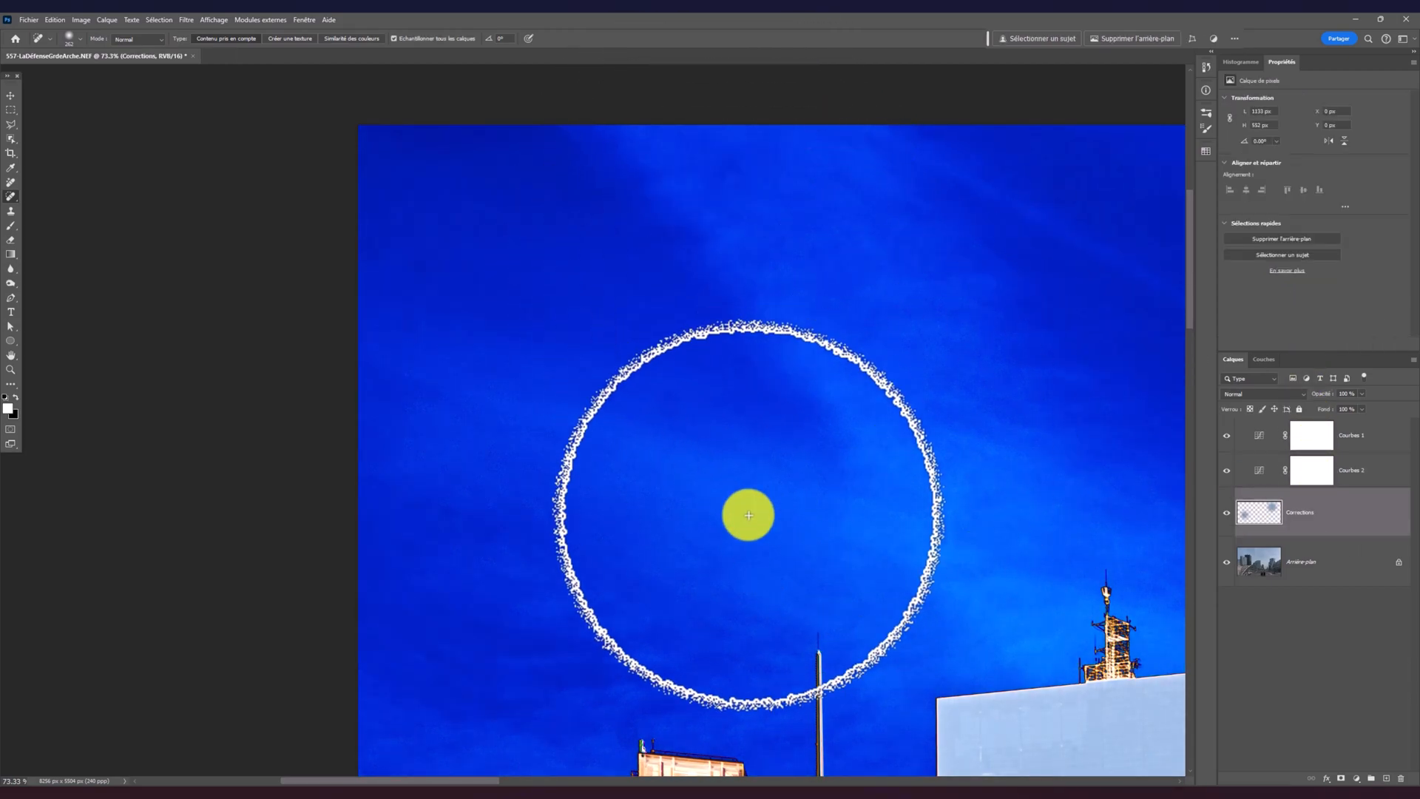
{"action": "left_click", "coordinate": [406, 539]}
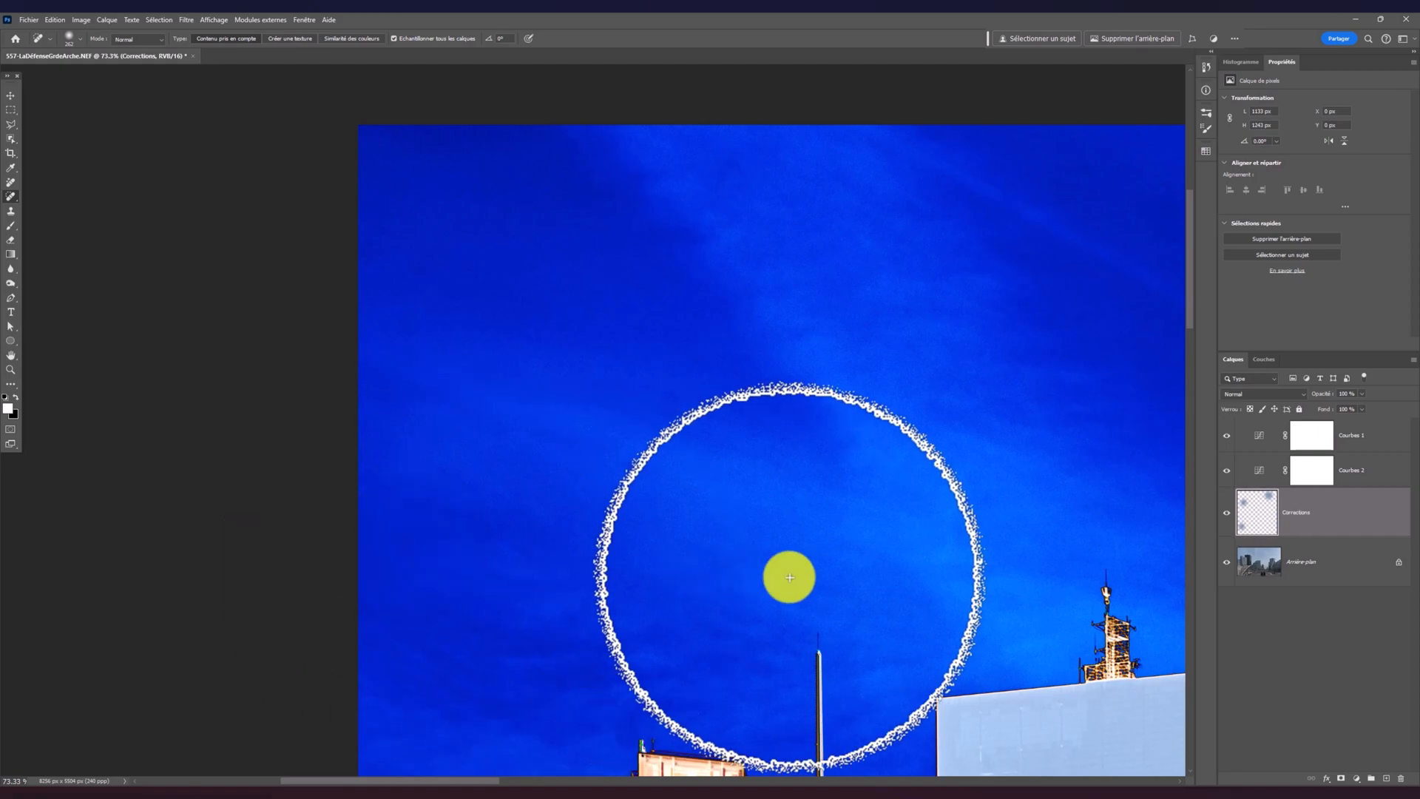
{"action": "left_click", "coordinate": [564, 608]}
{"action": "left_click_drag", "start_coordinate": [850, 628], "coordinate": [834, 344]}
{"action": "left_click", "coordinate": [482, 329]}
Pull the Courbes 2 curve point up and toward the shadows to brighten the solarised sky above the large cubic tower
{"action": "left_click_drag", "start_coordinate": [957, 295], "coordinate": [411, 449]}
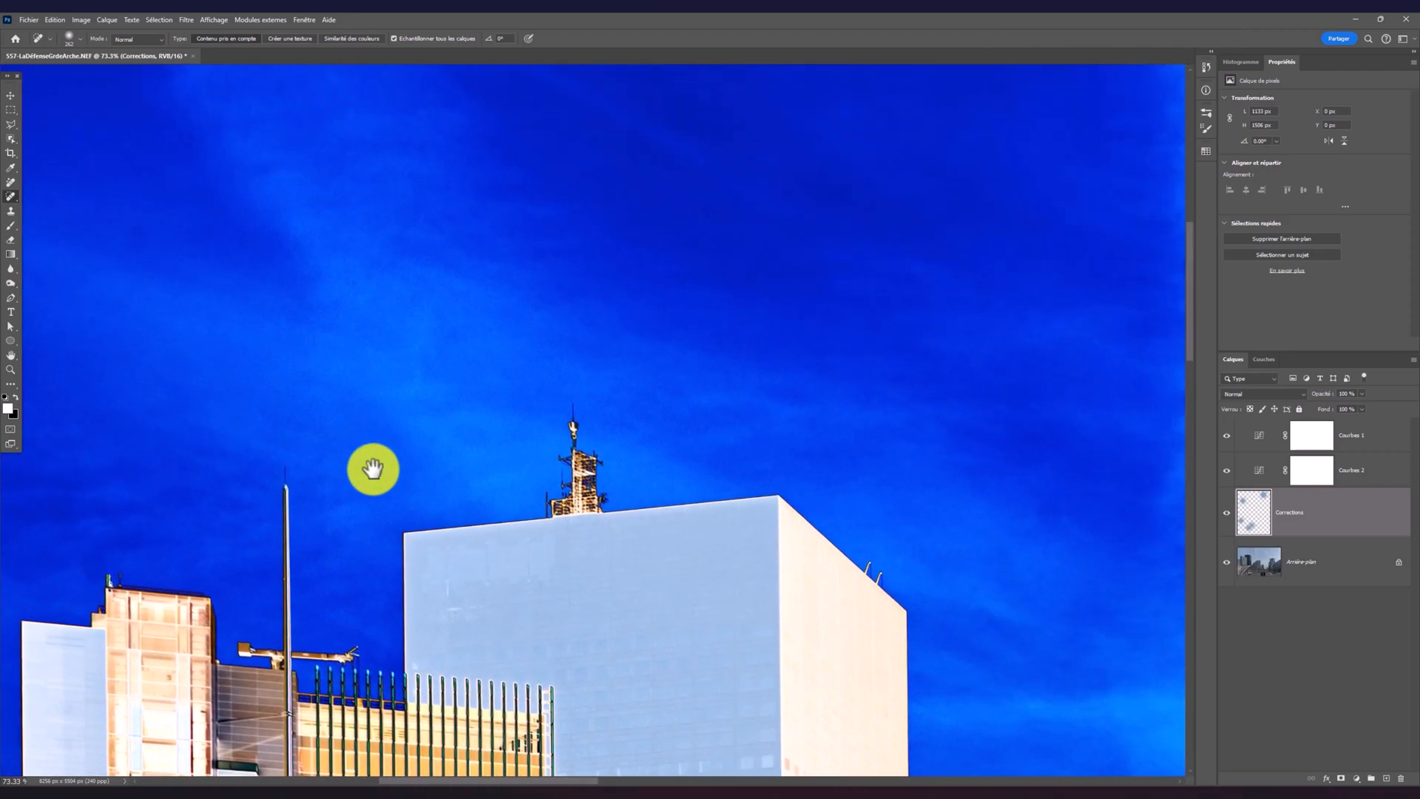
{"action": "mouse_move", "coordinate": [567, 392]}
{"action": "left_mouse_down"}
{"action": "mouse_move", "coordinate": [594, 580]}
{"action": "mouse_move", "coordinate": [665, 514]}
{"action": "mouse_move", "coordinate": [420, 430]}
{"action": "mouse_move", "coordinate": [424, 444]}
{"action": "mouse_move", "coordinate": [517, 444]}
{"action": "mouse_move", "coordinate": [545, 500]}
{"action": "left_mouse_up"}
{"action": "left_click", "coordinate": [1354, 470]}
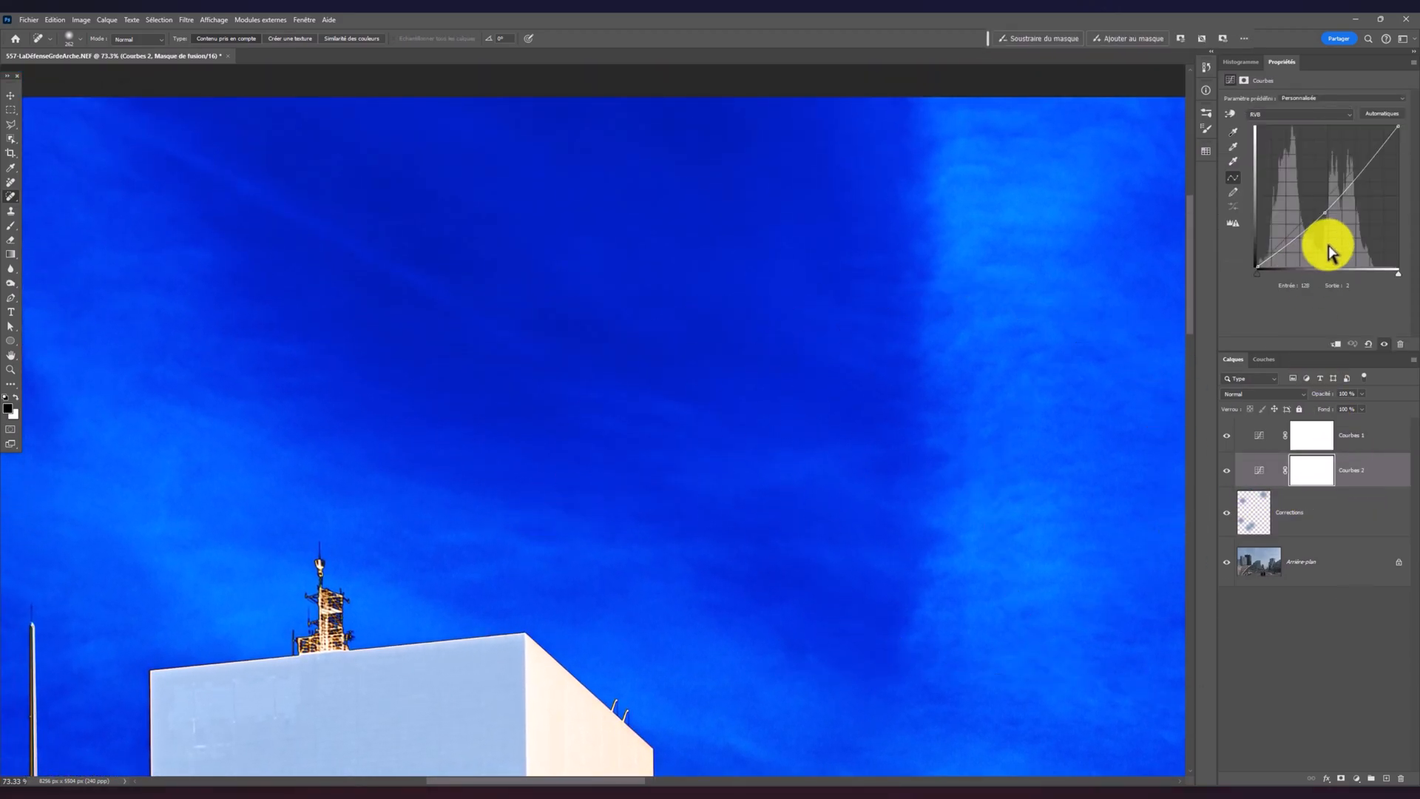
{"action": "left_click_drag", "start_coordinate": [1323, 214], "coordinate": [1302, 169]}
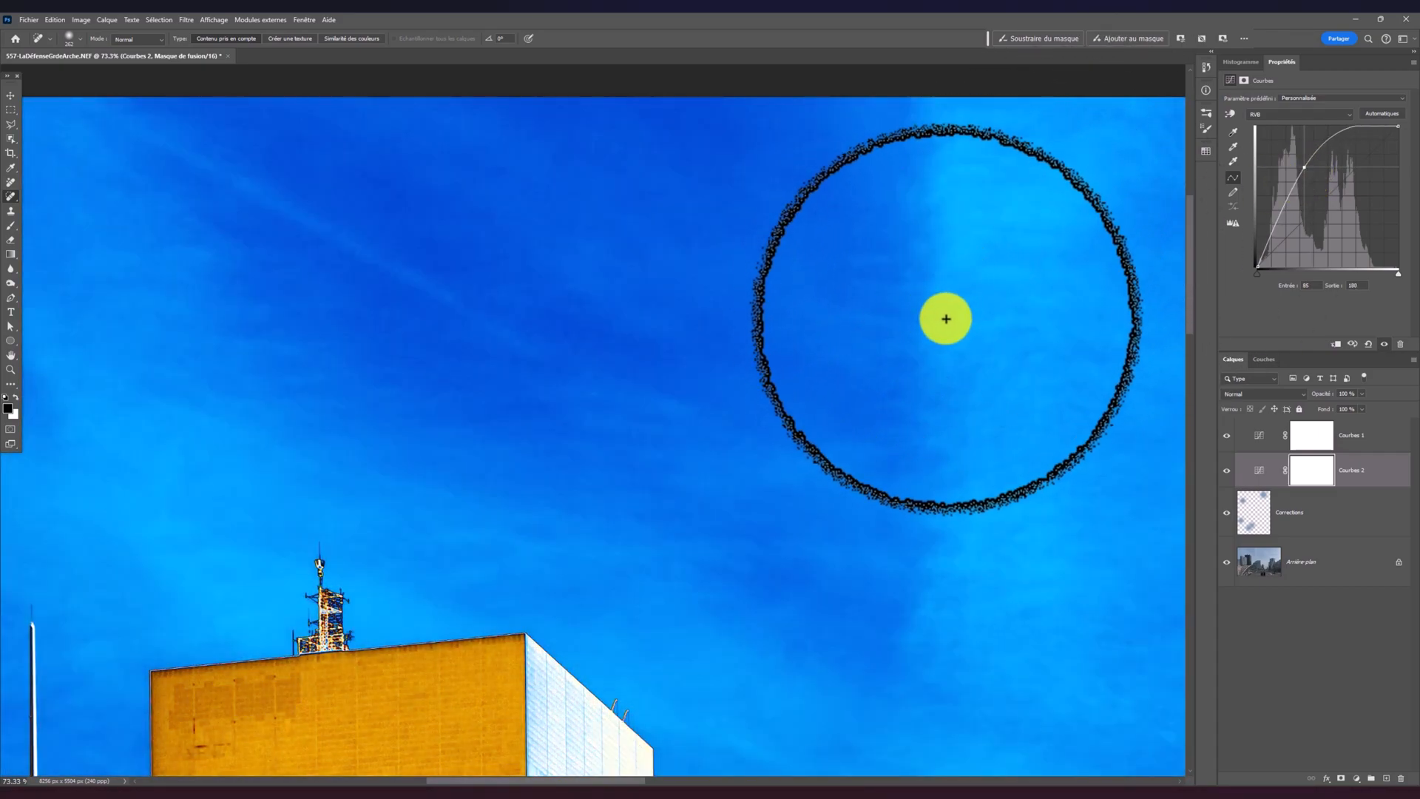
Heal the three dust spots in the upper-middle part of the sky on the Corrections layer with the Spot Healing Brush
{"action": "left_click", "coordinate": [1292, 517]}
{"action": "left_click", "coordinate": [935, 305]}
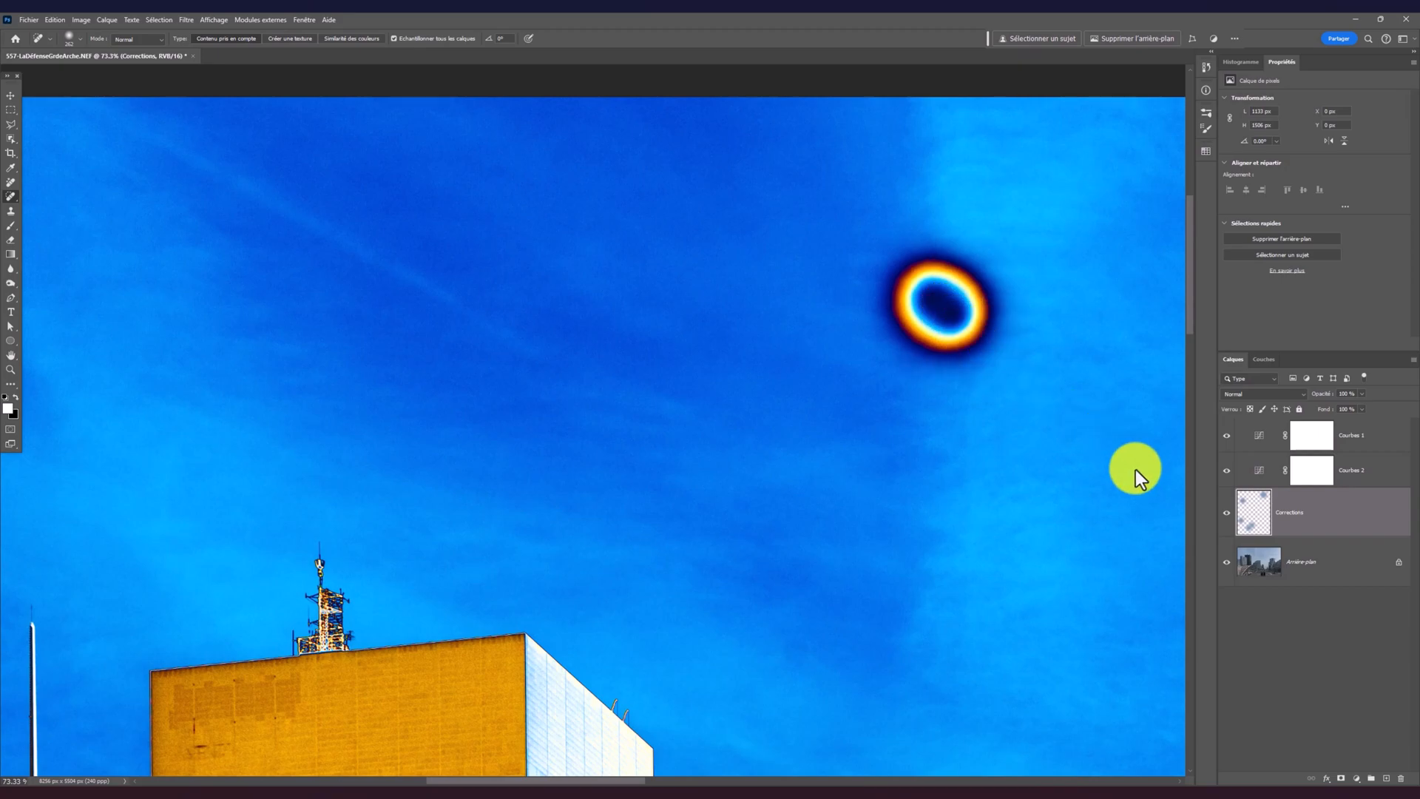
{"action": "left_click_drag", "start_coordinate": [1002, 464], "coordinate": [746, 449]}
{"action": "mouse_move", "coordinate": [836, 463]}
{"action": "left_mouse_down"}
{"action": "mouse_move", "coordinate": [533, 482]}
{"action": "mouse_move", "coordinate": [392, 468]}
{"action": "left_mouse_up"}
{"action": "left_click", "coordinate": [477, 239]}
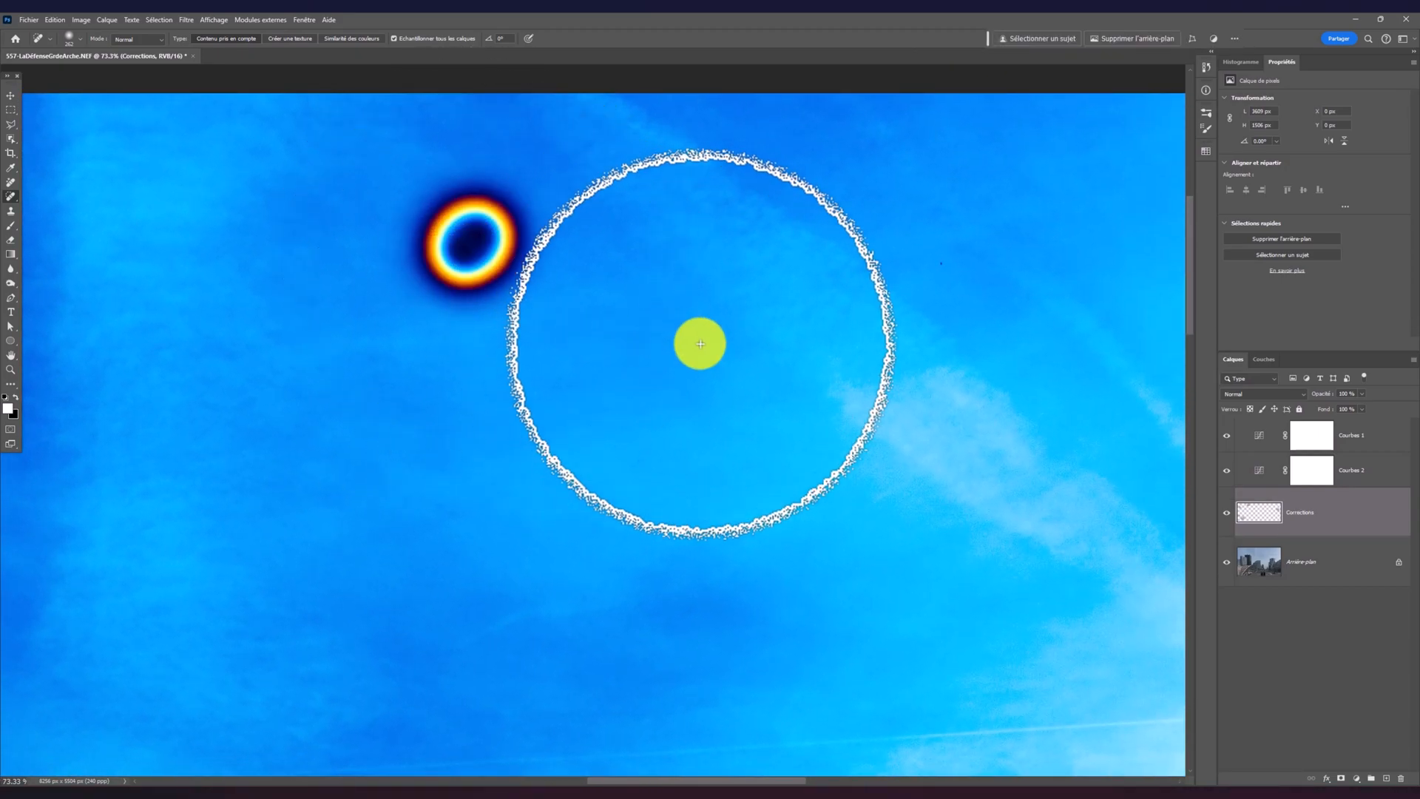
{"action": "left_click", "coordinate": [942, 265]}
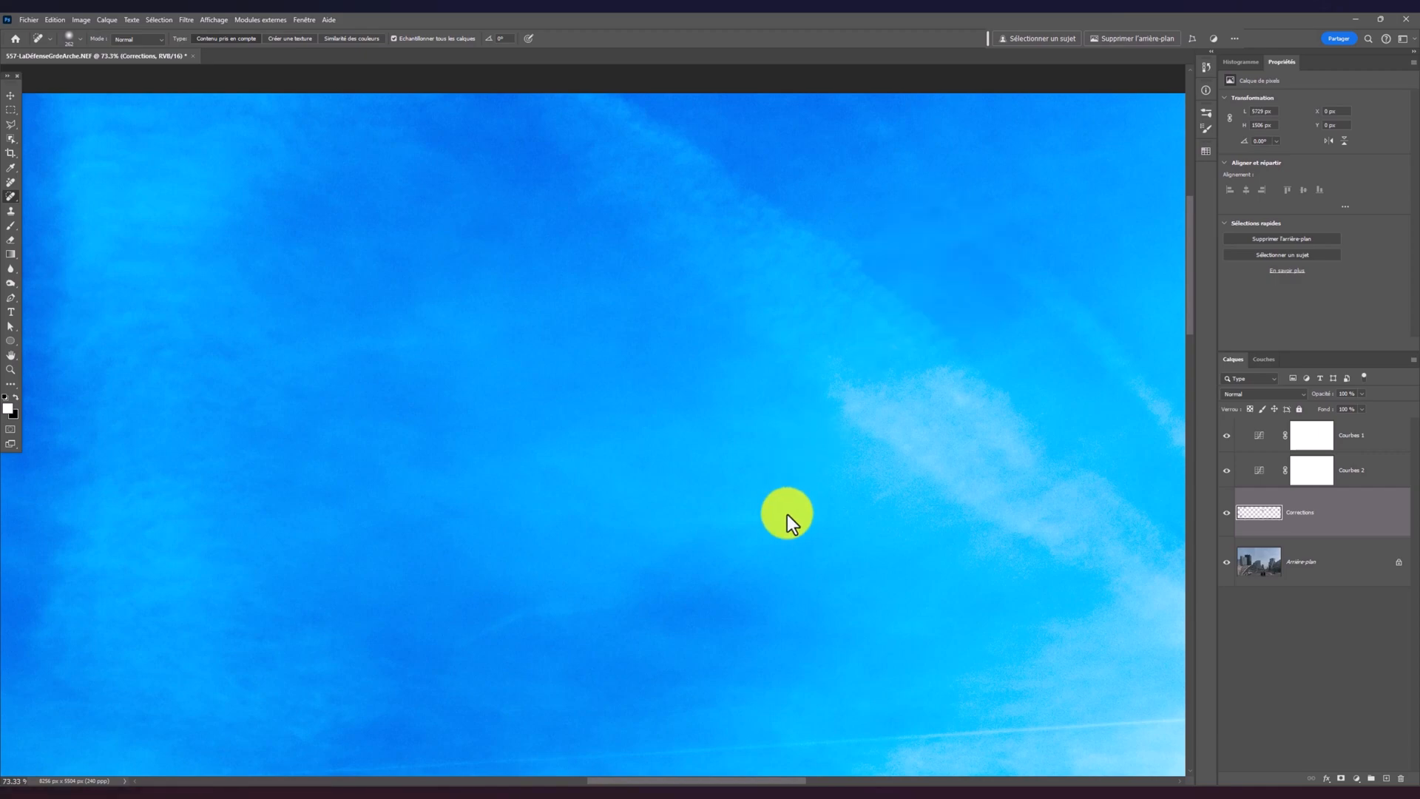
Lower the Courbes 2 curve point to near the diagonal to change the solarised sky around the curved tower
{"action": "left_click_drag", "start_coordinate": [633, 662], "coordinate": [681, 257]}
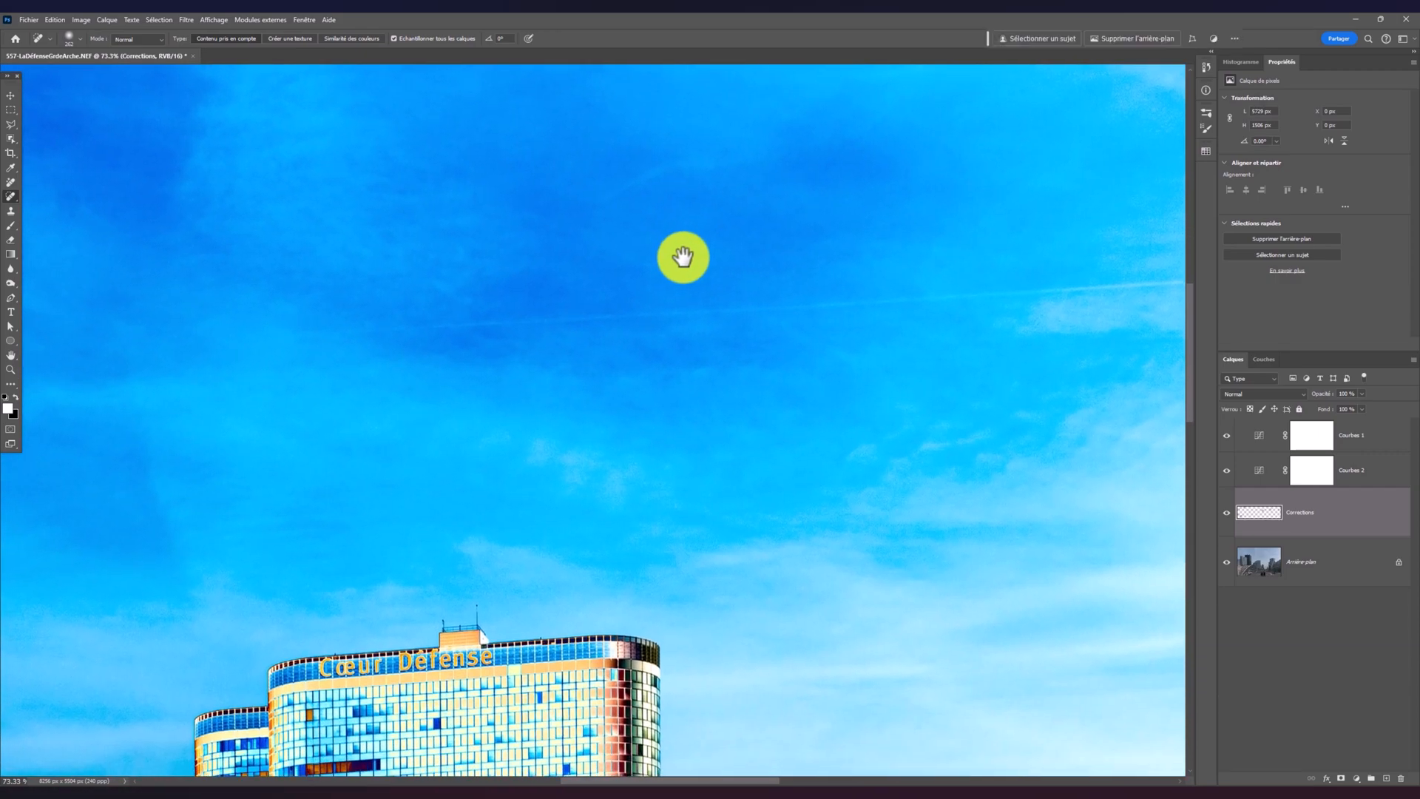
{"action": "left_click", "coordinate": [1359, 477]}
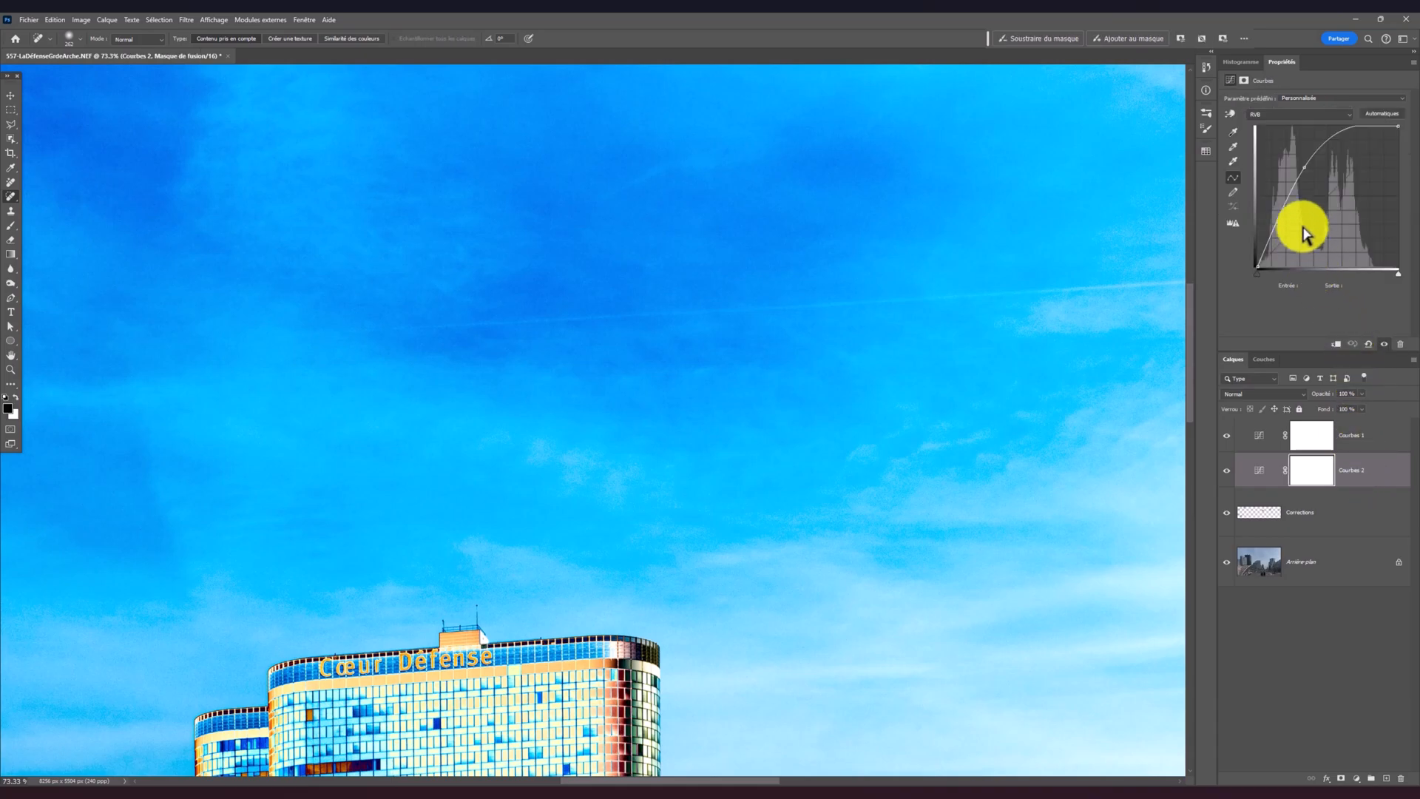
{"action": "left_click_drag", "start_coordinate": [1303, 173], "coordinate": [1318, 203]}
{"action": "left_click_drag", "start_coordinate": [1017, 602], "coordinate": [603, 407]}
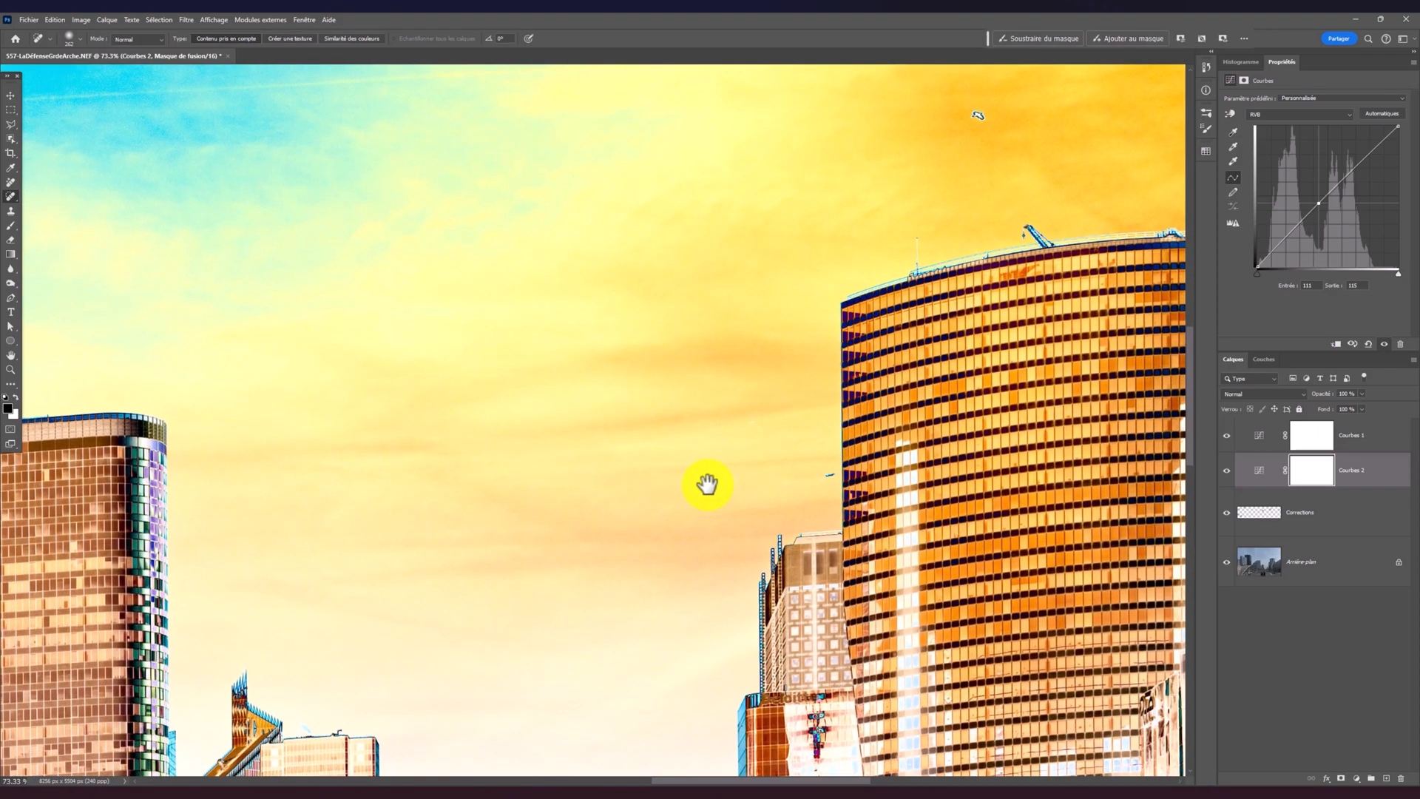
Shrink the healing brush and remove the small specks beside and above the curved tower on the Corrections layer
{"action": "mouse_move", "coordinate": [809, 483]}
{"action": "left_mouse_down"}
{"action": "mouse_move", "coordinate": [774, 487]}
{"action": "mouse_move", "coordinate": [827, 487]}
{"action": "left_mouse_up"}
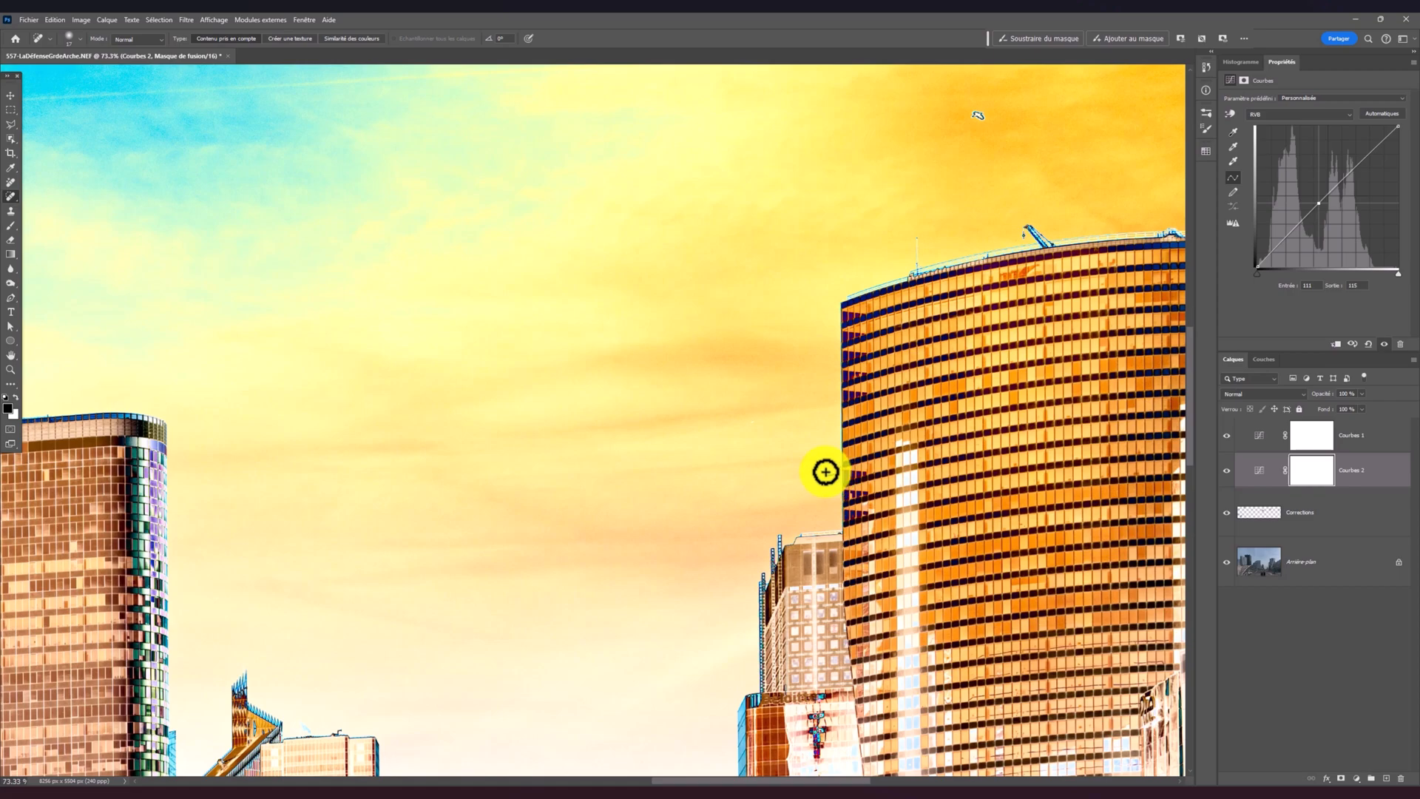
{"action": "left_click", "coordinate": [1299, 511]}
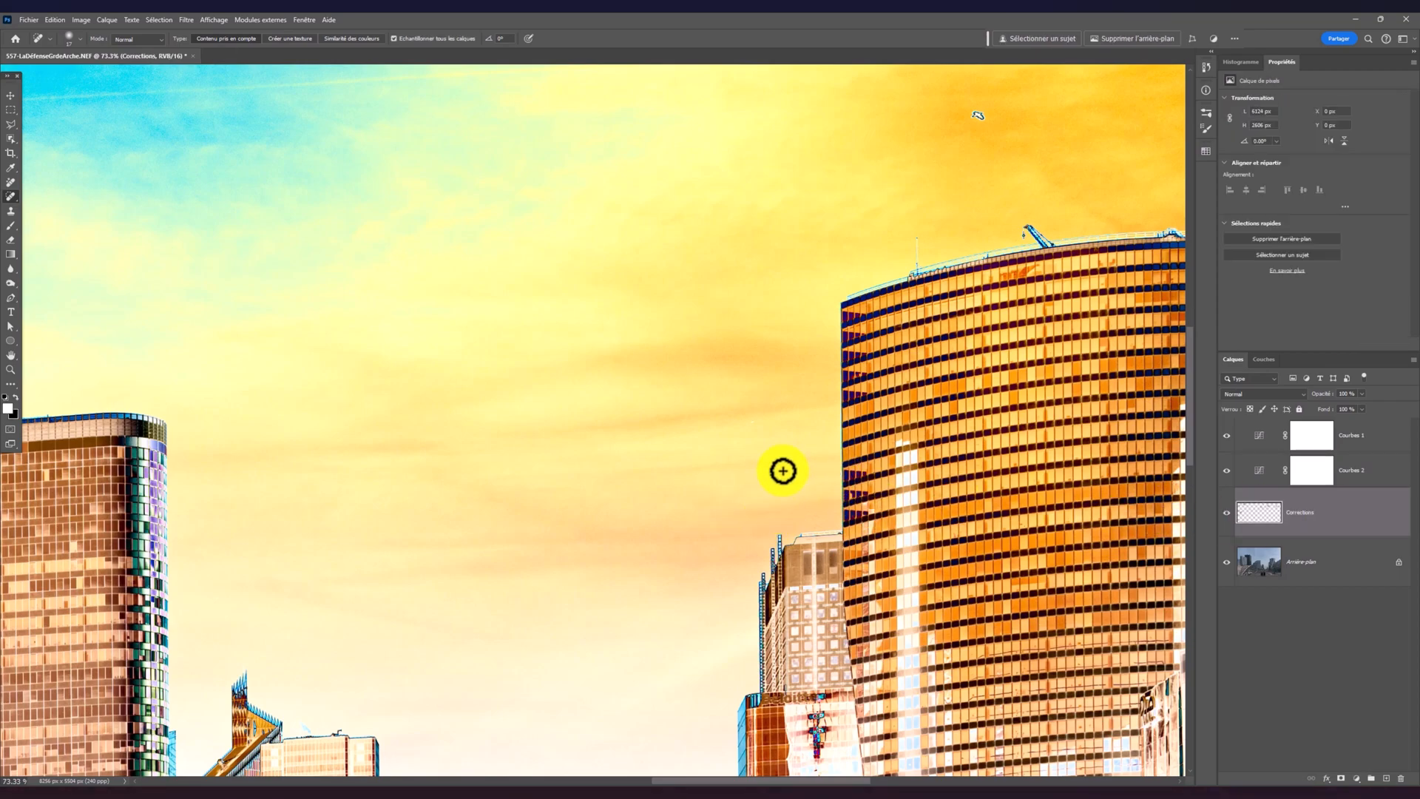
{"action": "scroll", "coordinate": [781, 471], "scroll_direction": "up", "scroll_amount": 5}
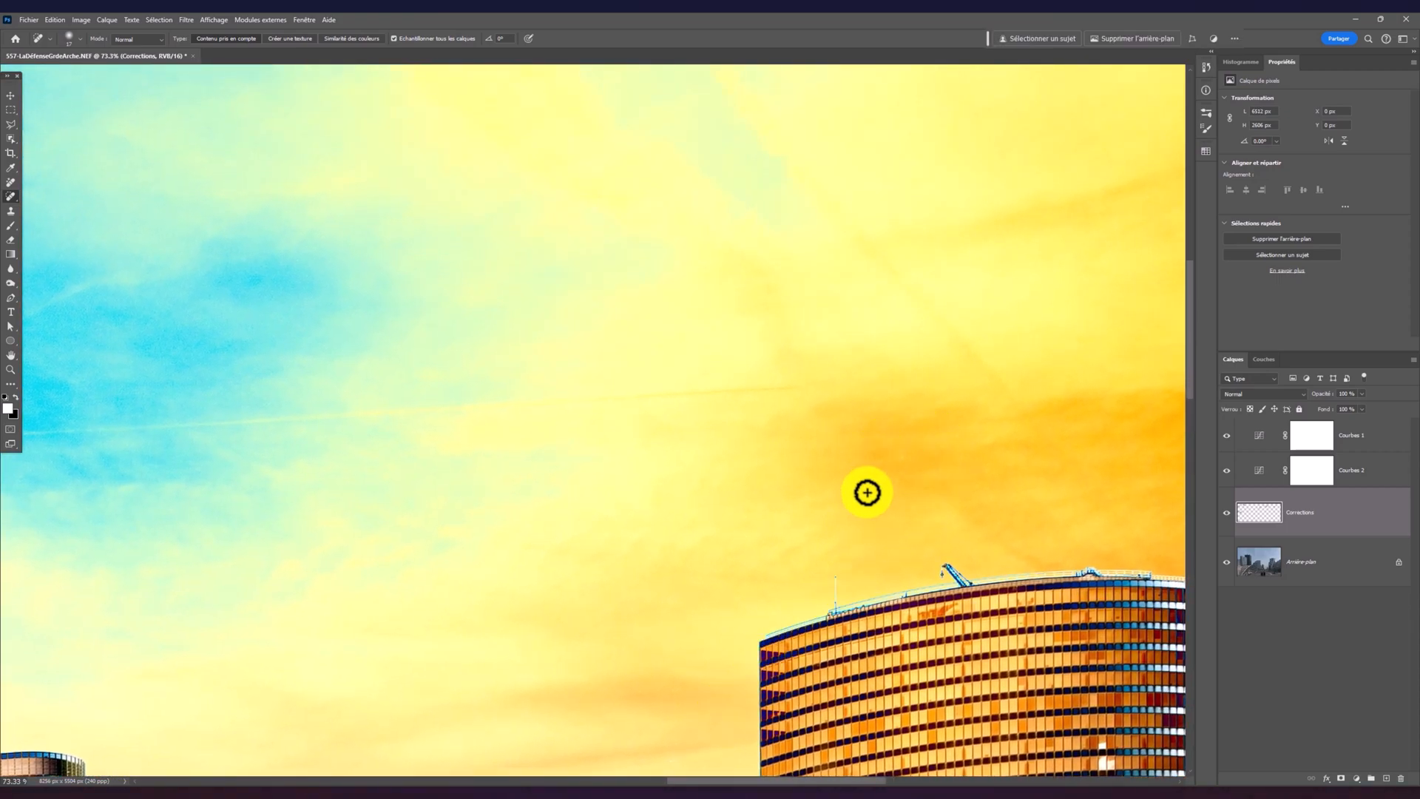
Raise the Courbes 2 curve's midpoint to darken the sky and heal the dust spot above the curved tower on the Corrections layer with a larger brush
{"action": "left_click", "coordinate": [1352, 464]}
{"action": "mouse_move", "coordinate": [1318, 205]}
{"action": "left_mouse_down"}
{"action": "mouse_move", "coordinate": [1299, 175]}
{"action": "mouse_move", "coordinate": [1320, 192]}
{"action": "mouse_move", "coordinate": [1317, 180]}
{"action": "left_mouse_up"}
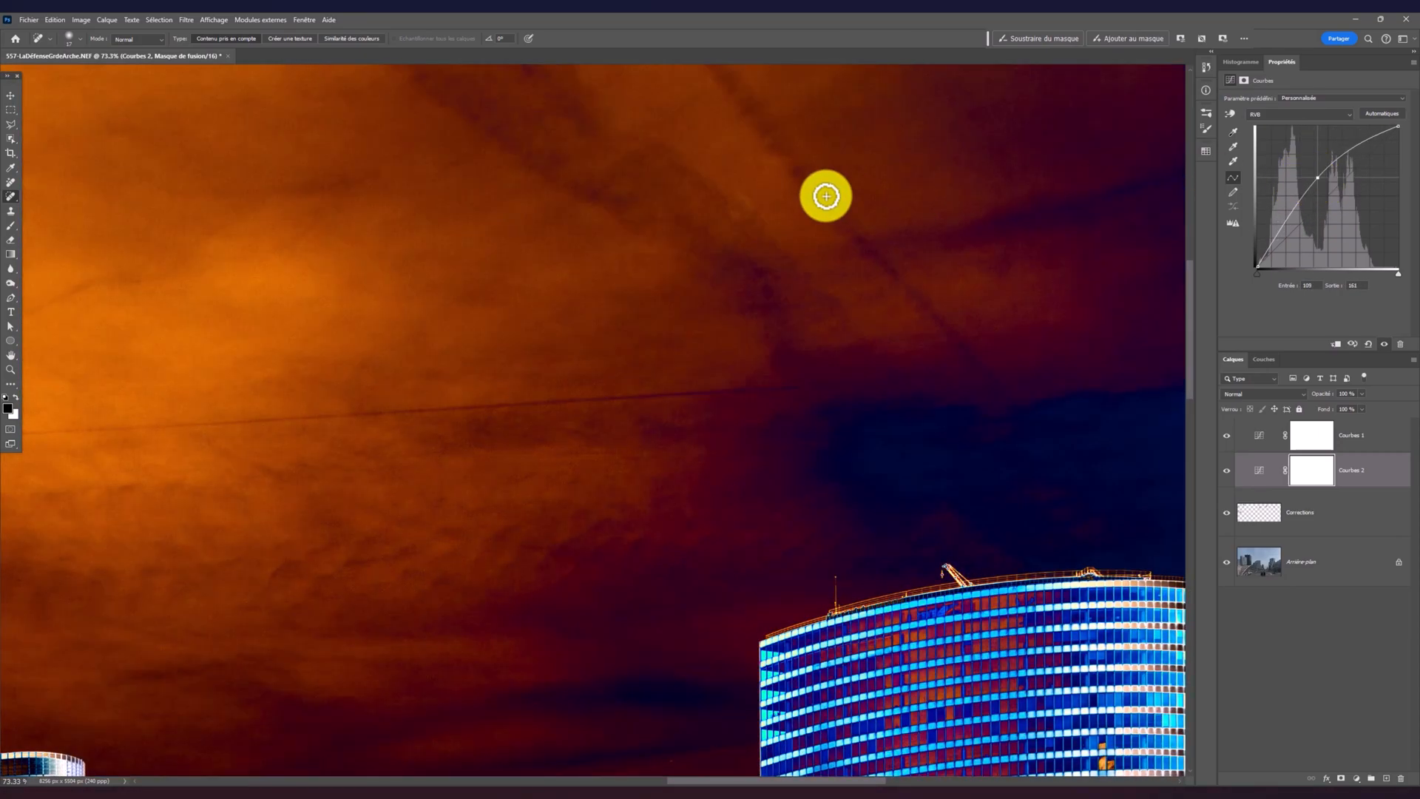
{"action": "left_click", "coordinate": [1332, 515]}
{"action": "left_click_drag", "start_coordinate": [728, 216], "coordinate": [784, 216]}
{"action": "left_click", "coordinate": [741, 206]}
Heal the dust spots along the sky's top edge and in the dark clouds toward its right edge on the Corrections layer
{"action": "left_click_drag", "start_coordinate": [915, 210], "coordinate": [904, 510]}
{"action": "left_click_drag", "start_coordinate": [955, 333], "coordinate": [948, 513]}
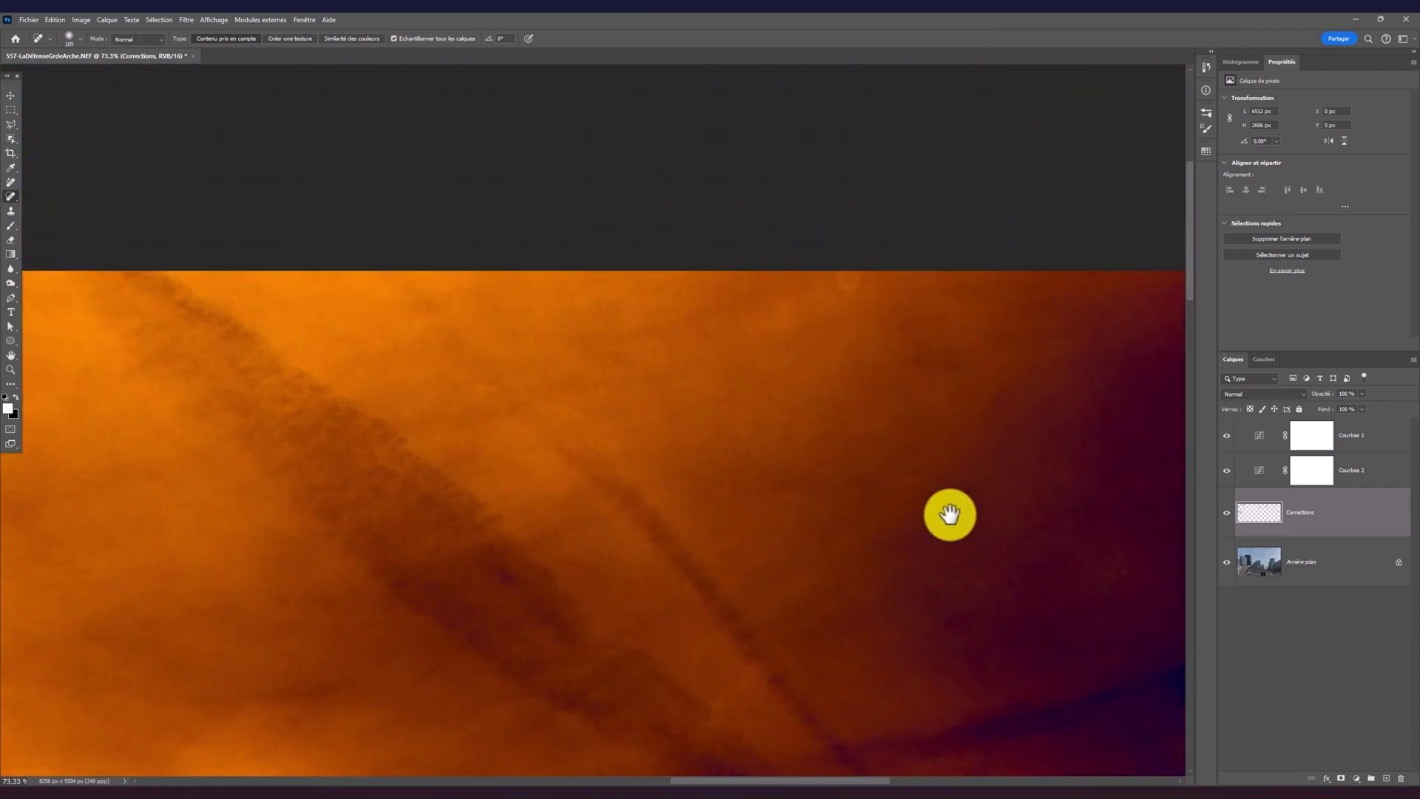
{"action": "left_click_drag", "start_coordinate": [878, 466], "coordinate": [466, 332]}
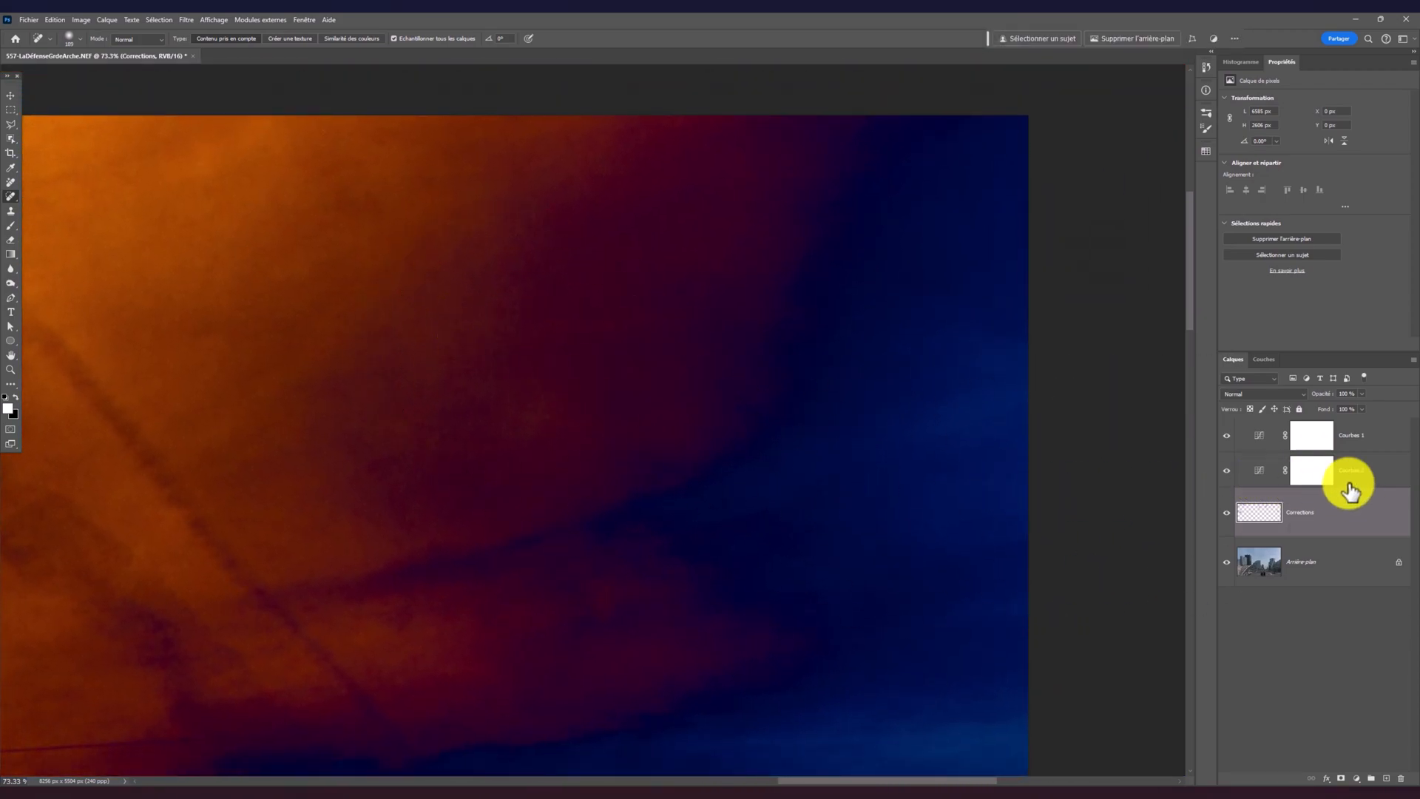
{"action": "left_click", "coordinate": [610, 612]}
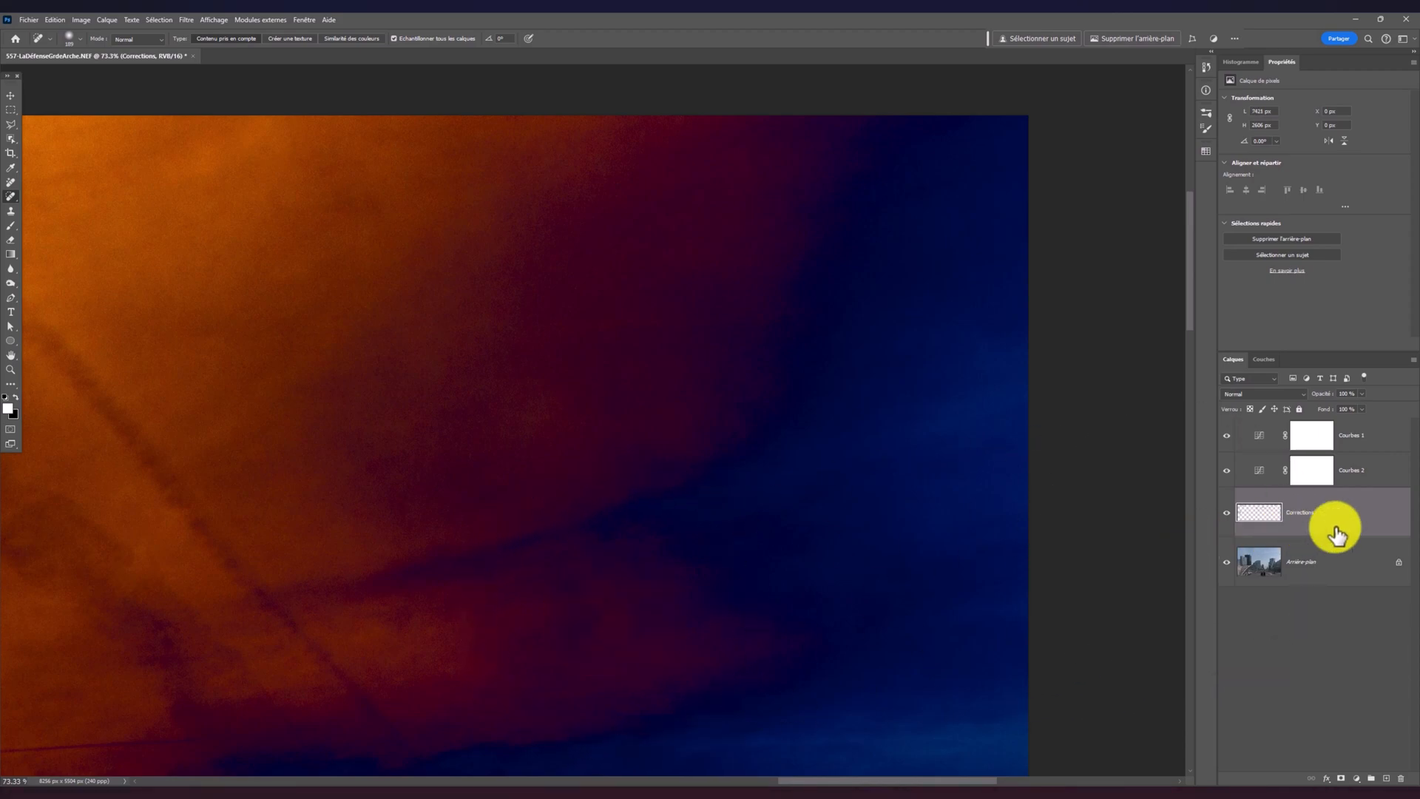
Pull the Courbes 2 curve point below the diagonal and heal the dust spot in the sky's upper-right area on the Corrections layer
{"action": "left_click", "coordinate": [1375, 477]}
{"action": "left_click_drag", "start_coordinate": [1318, 178], "coordinate": [1344, 206]}
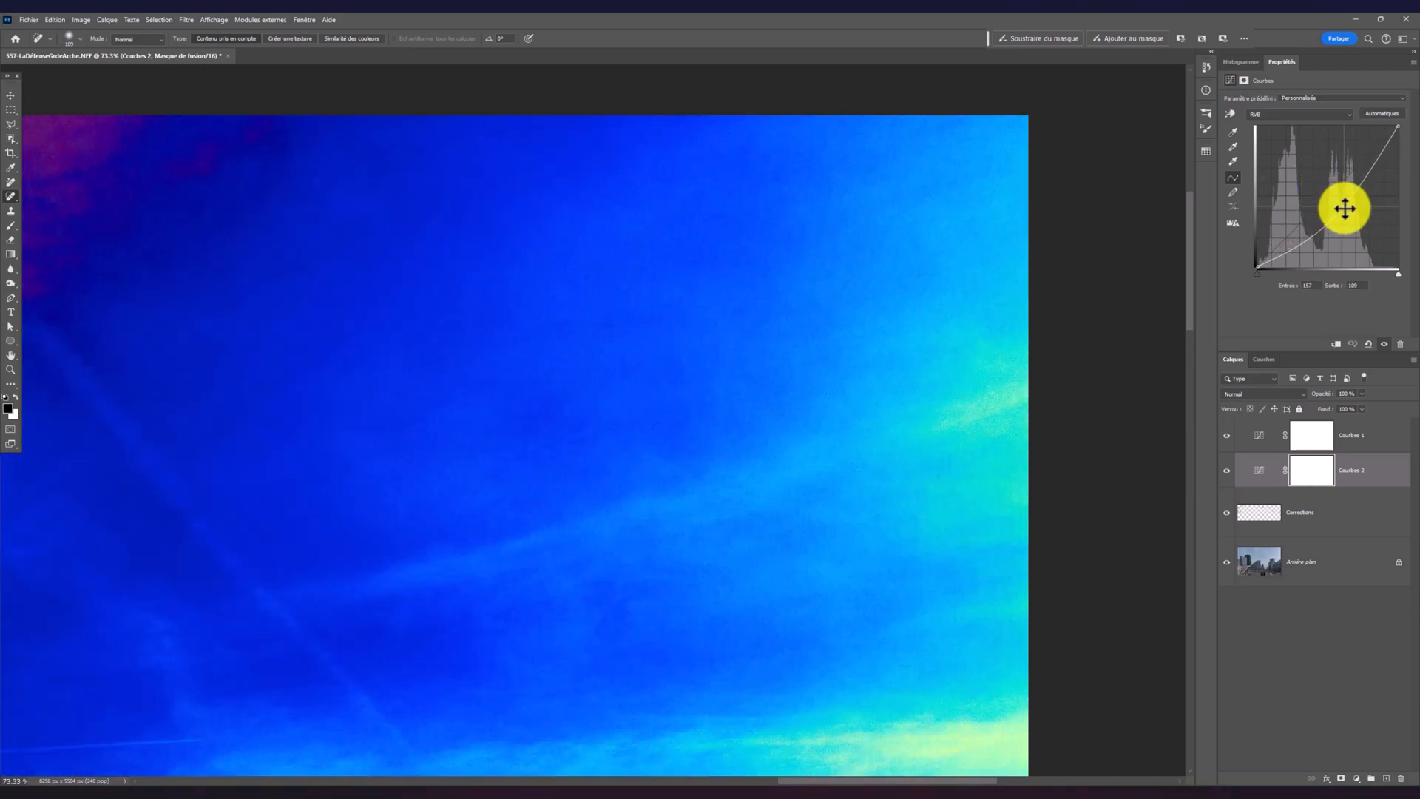
{"action": "left_click", "coordinate": [1315, 519]}
{"action": "left_click", "coordinate": [542, 273]}
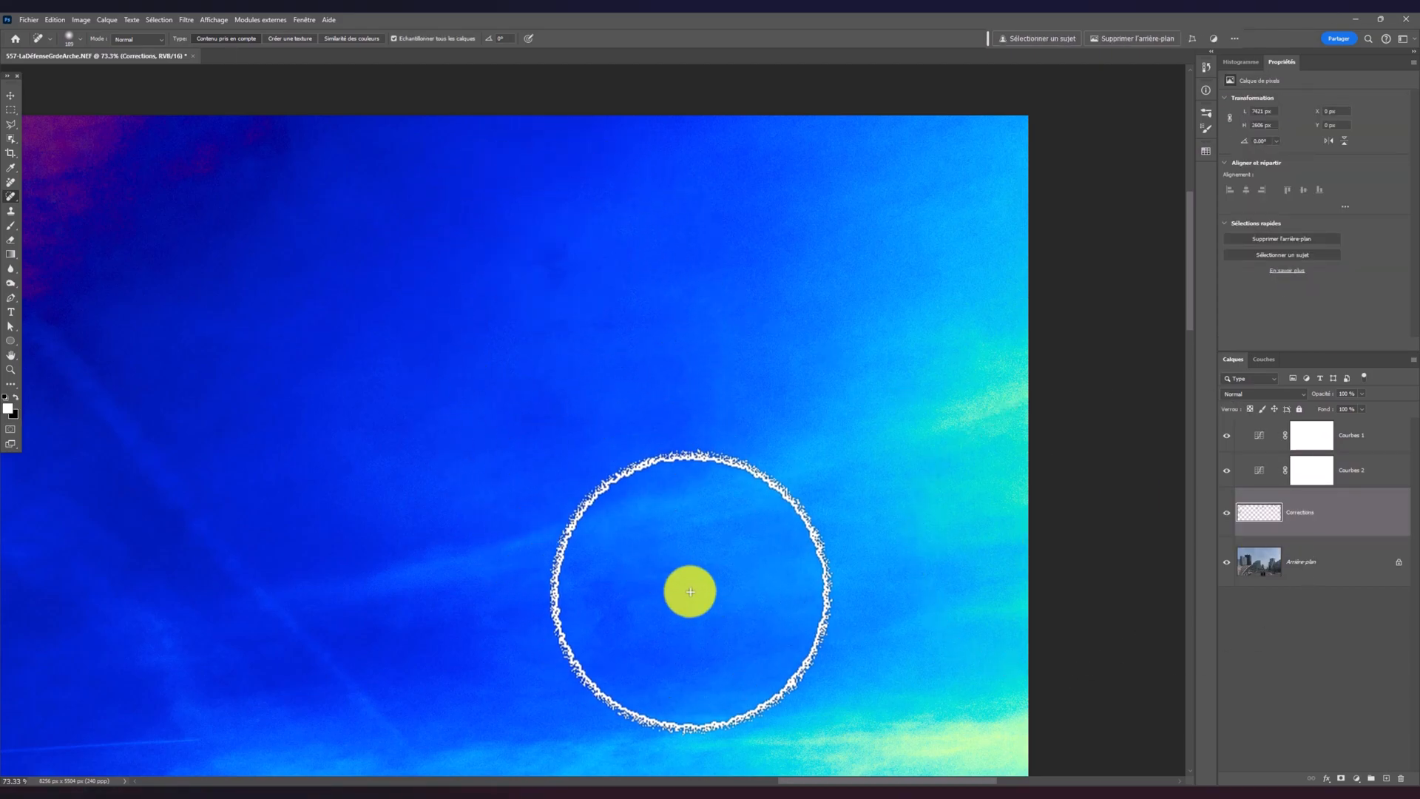
Inspect the solarised sky around and between the towers for remaining dust spots, finishing with the whole photo in view
{"action": "left_click_drag", "start_coordinate": [691, 586], "coordinate": [735, 332]}
{"action": "left_click_drag", "start_coordinate": [693, 544], "coordinate": [764, 251]}
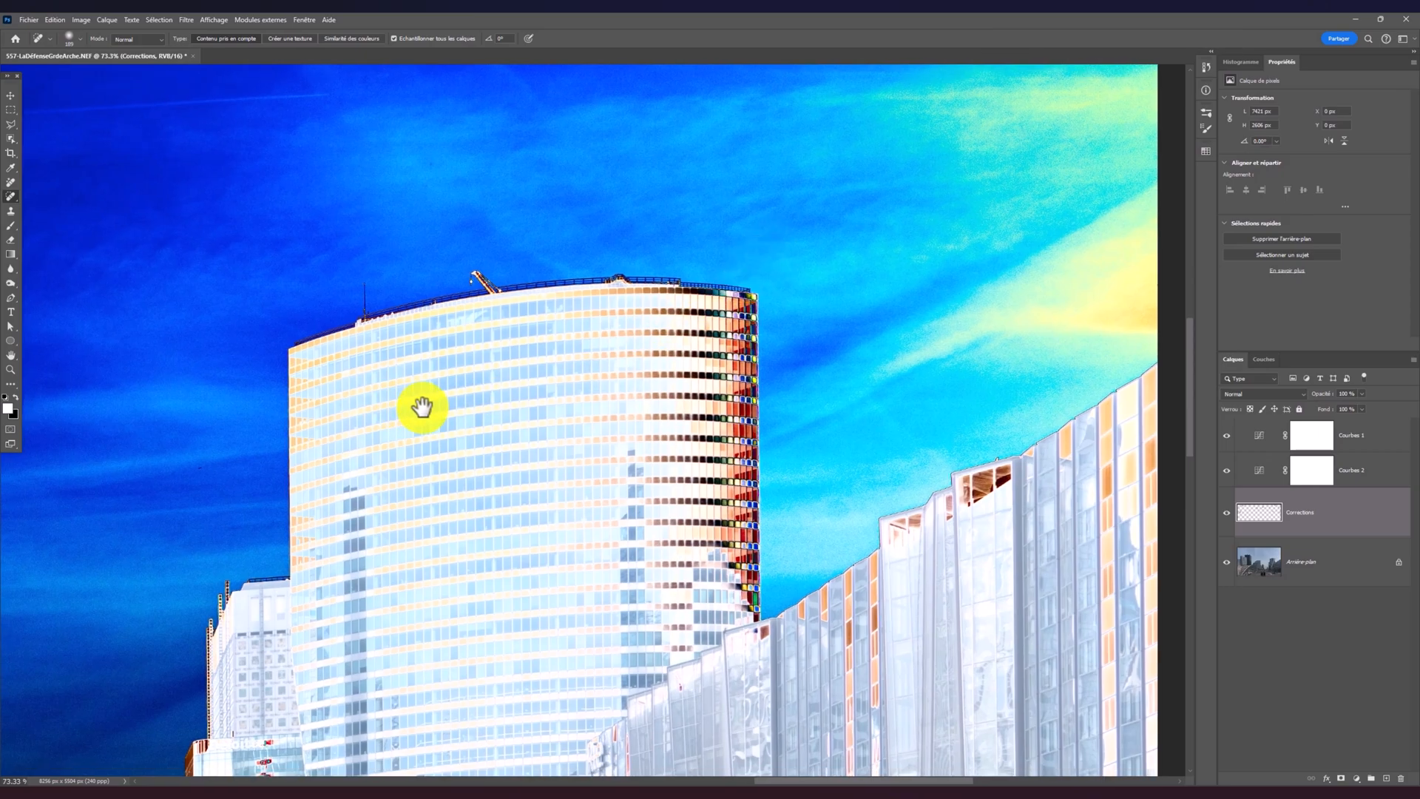
{"action": "left_click_drag", "start_coordinate": [406, 406], "coordinate": [710, 342]}
{"action": "left_click_drag", "start_coordinate": [395, 444], "coordinate": [602, 304]}
{"action": "scroll", "coordinate": [614, 425], "scroll_direction": "down", "scroll_amount": 10}
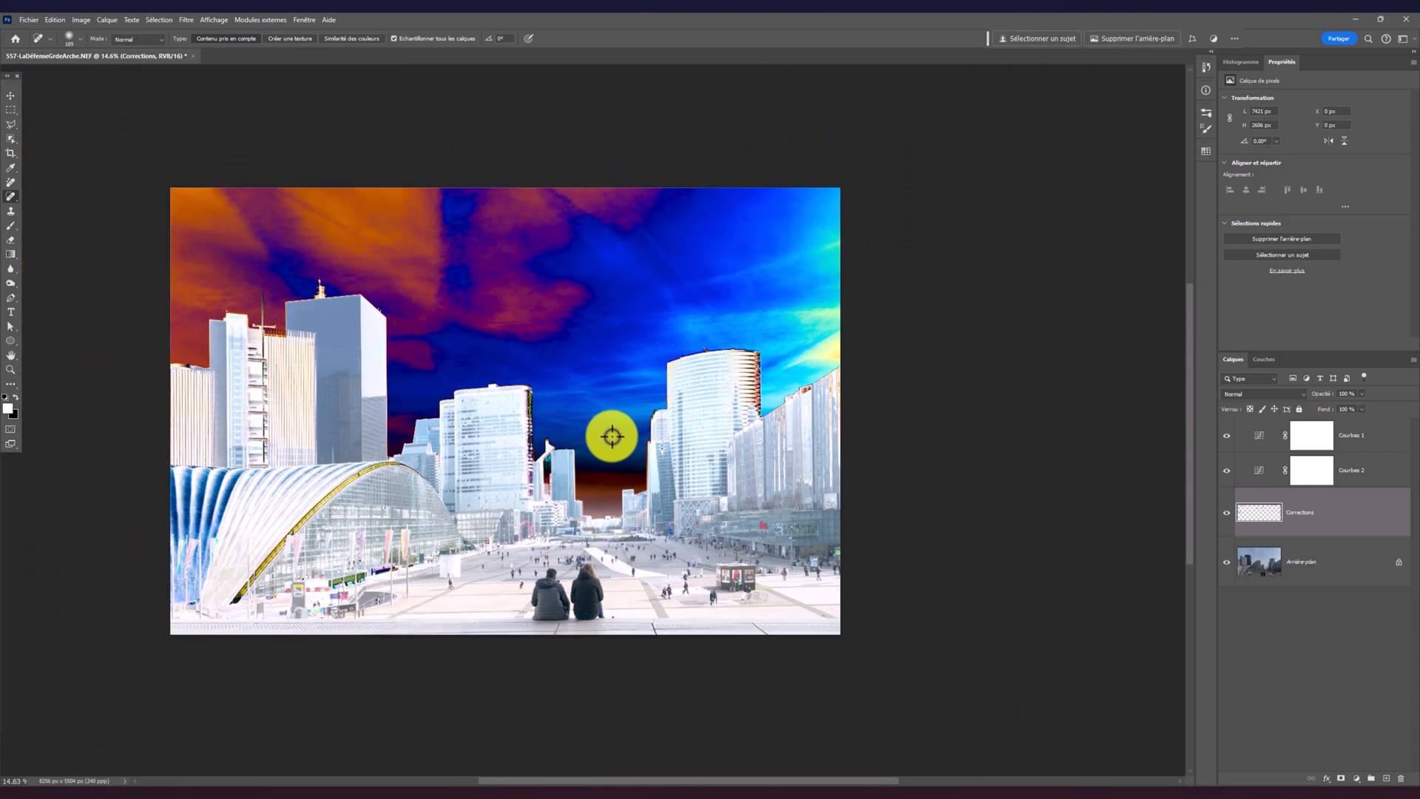
{"action": "left_click_drag", "start_coordinate": [611, 436], "coordinate": [727, 437]}
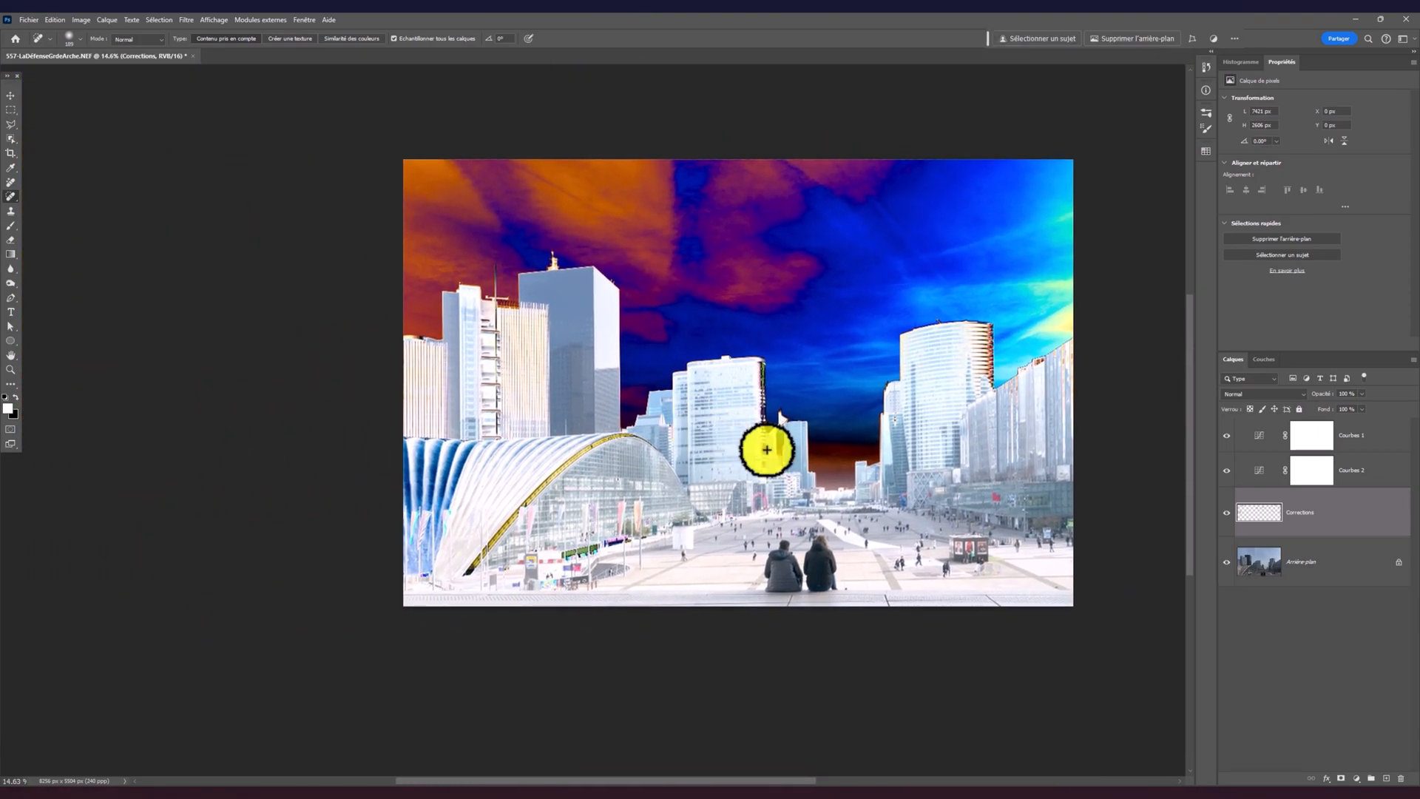
Delete the Courbes 1 and Courbes 2 adjustment layers together
{"action": "left_click", "coordinate": [1369, 475]}
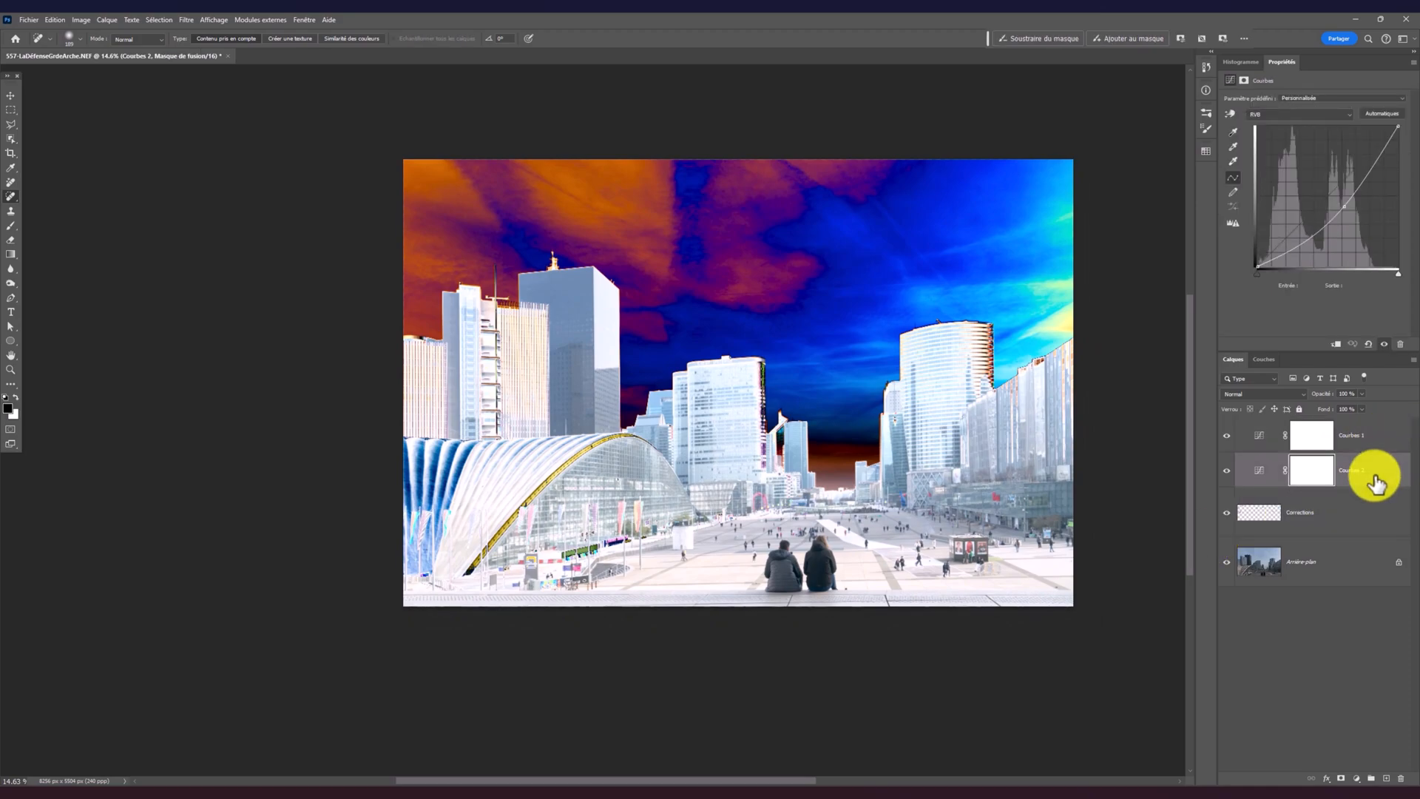
{"action": "left_click", "coordinate": [1384, 447], "text": "shift"}
{"action": "key", "text": "Delete"}
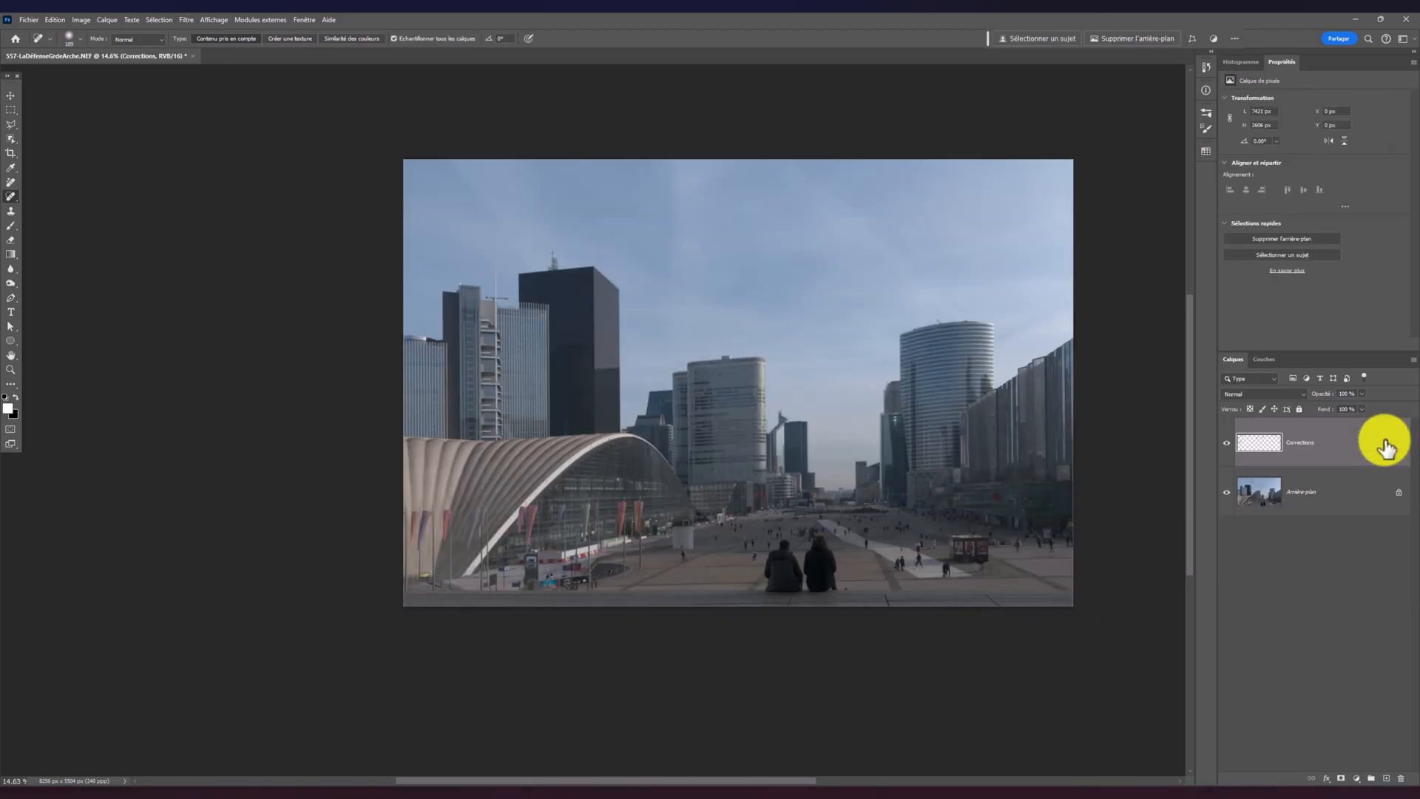
Temporarily hide the background layer to view the healing patches alone, and review the corrected photo with the background restored
{"action": "left_click", "coordinate": [1226, 494]}
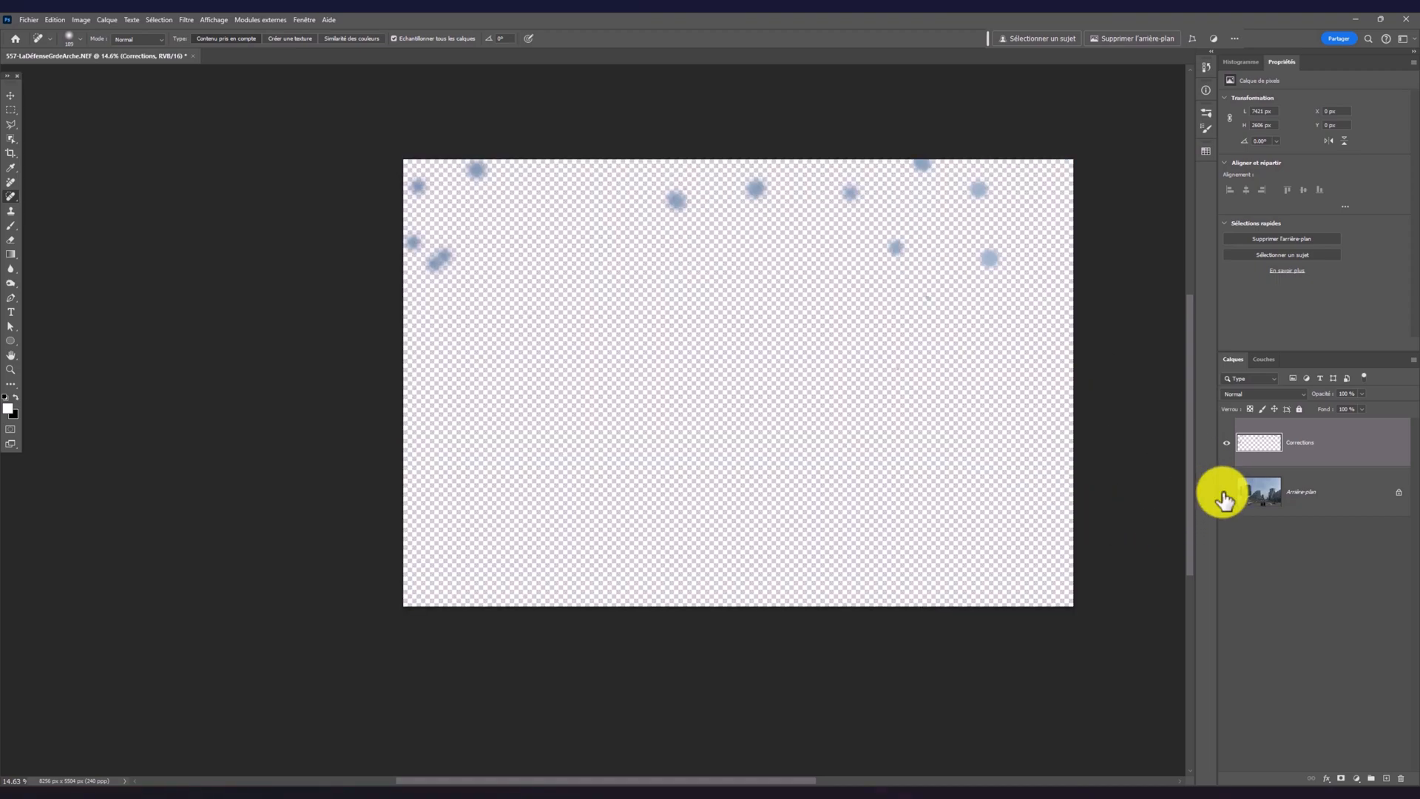
{"action": "left_click", "coordinate": [1226, 492]}
{"action": "scroll", "coordinate": [931, 508], "scroll_direction": "up", "scroll_amount": 4}
{"action": "left_click_drag", "start_coordinate": [919, 428], "coordinate": [924, 477]}
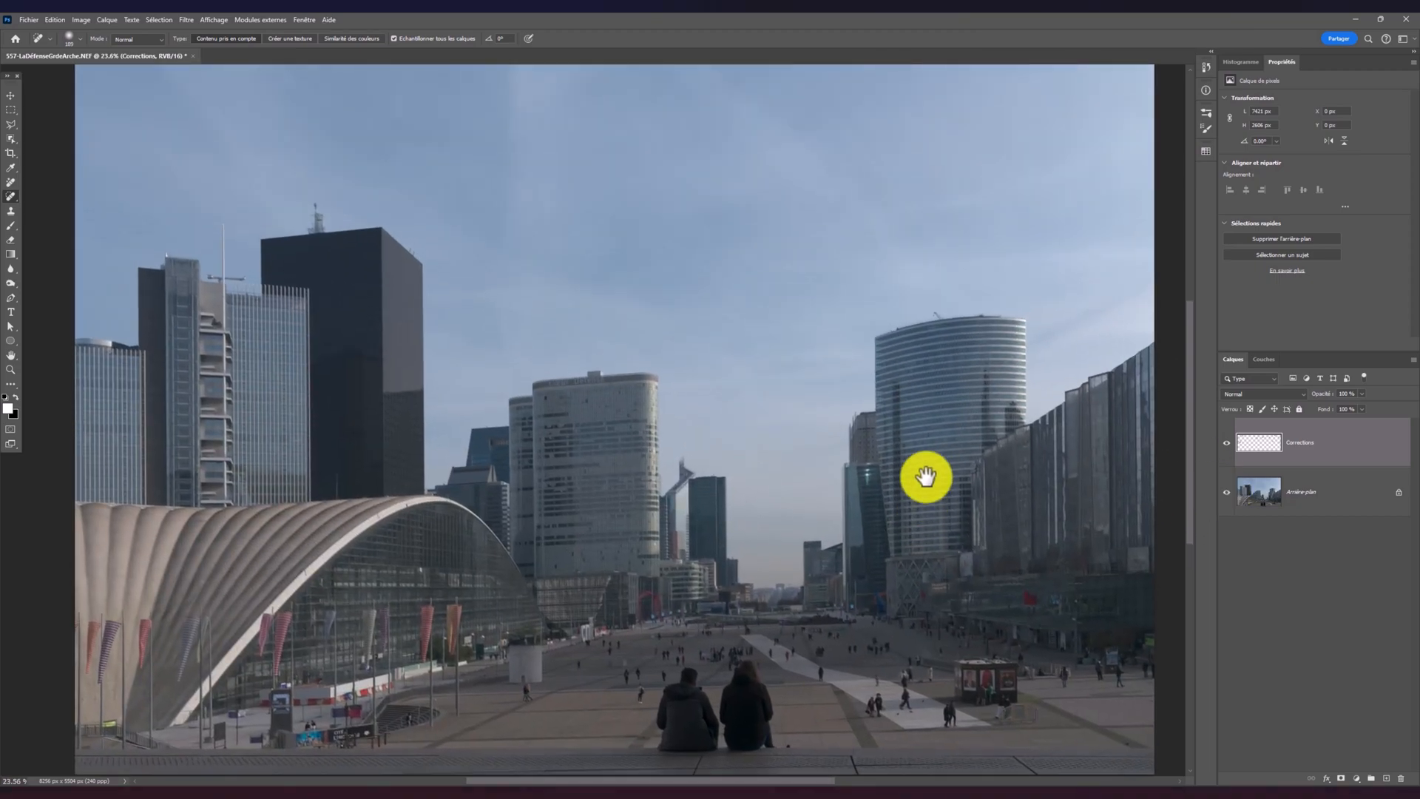